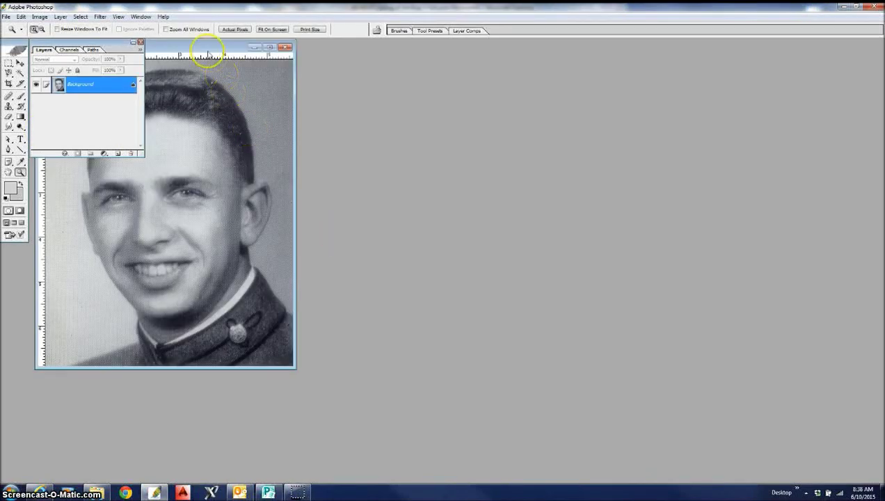
# - Duplicate the portrait layer, apply Fourier Transform FFT to the copy, and isolate the Green channel
pyautogui.moveTo(208, 54); pyautogui.dragTo(392, 91)
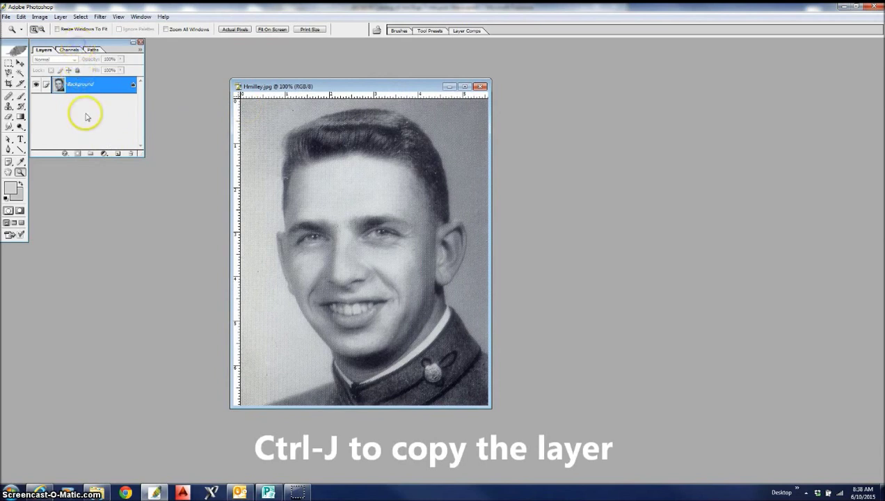
pyautogui.hotkey('ctrl', 'j')
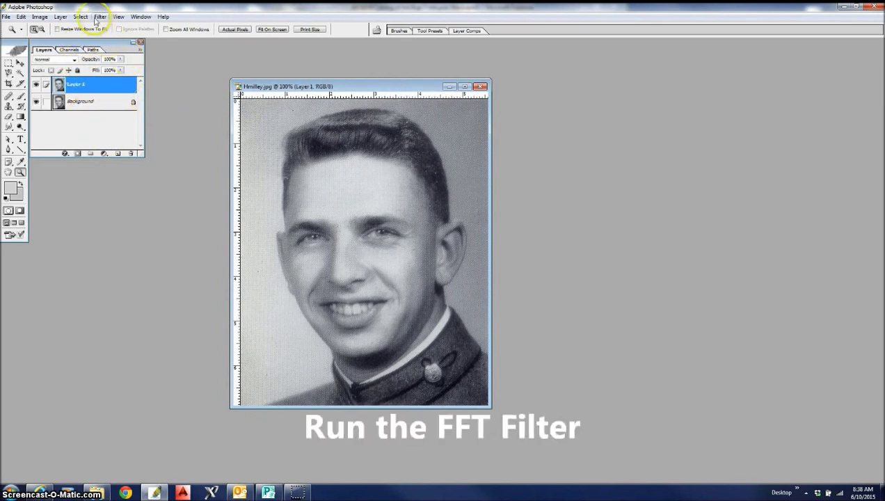
pyautogui.click(96, 18)
pyautogui.moveTo(129, 243)
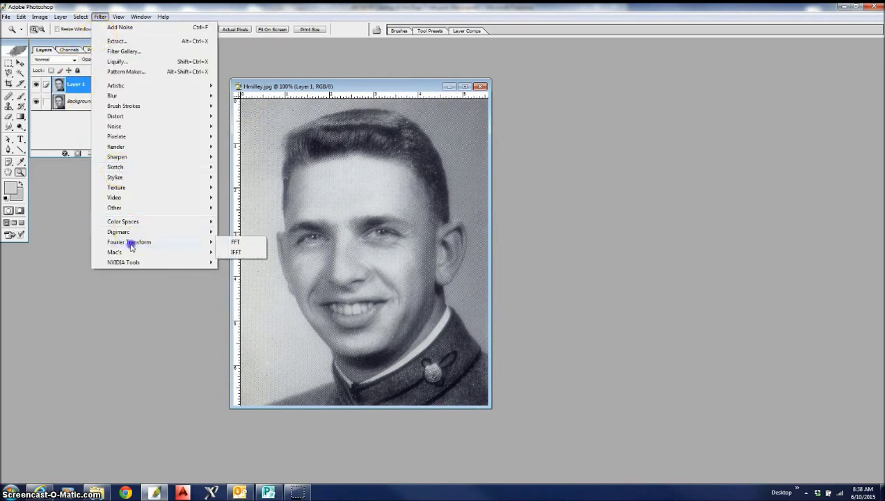
pyautogui.click(232, 242)
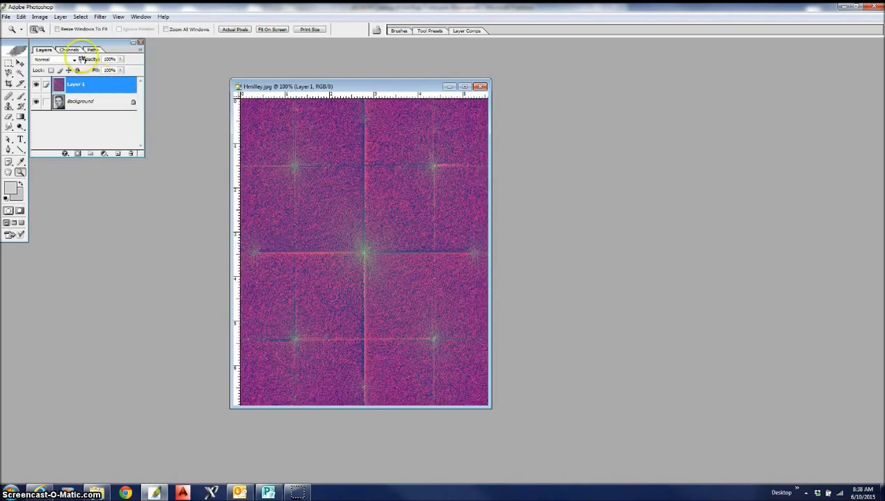
pyautogui.click(78, 51)
pyautogui.click(73, 97)
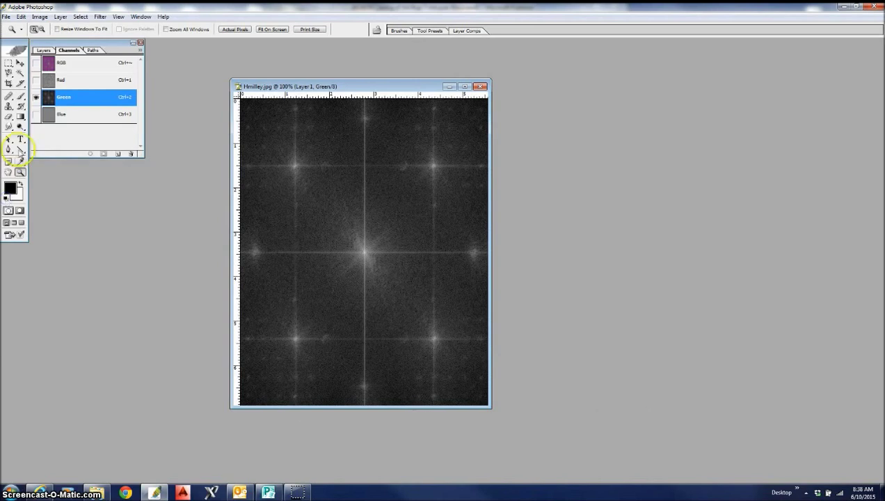
# - Paint black over the upper-left star burst in the Green channel spectrum
pyautogui.click(20, 96)
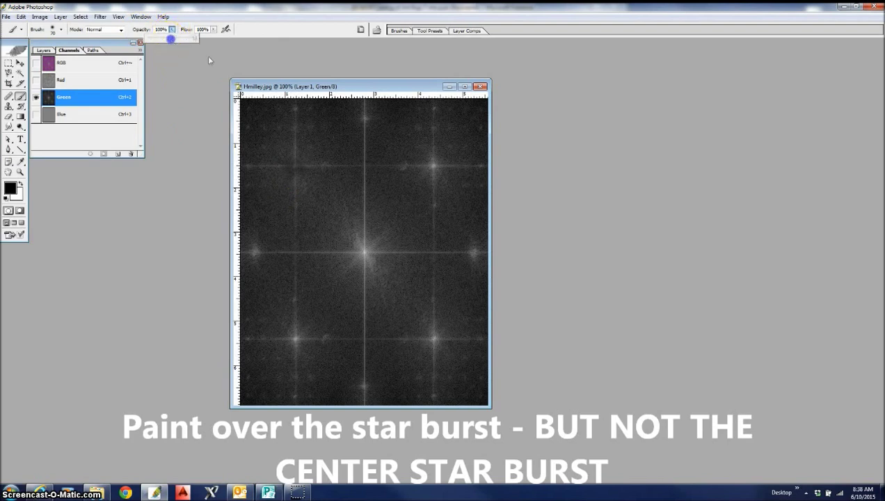
pyautogui.click(293, 165)
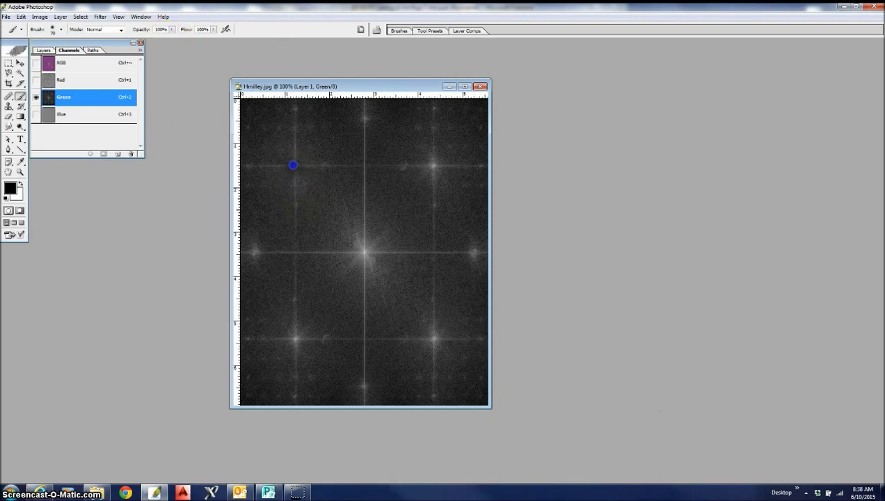
pyautogui.click(296, 165)
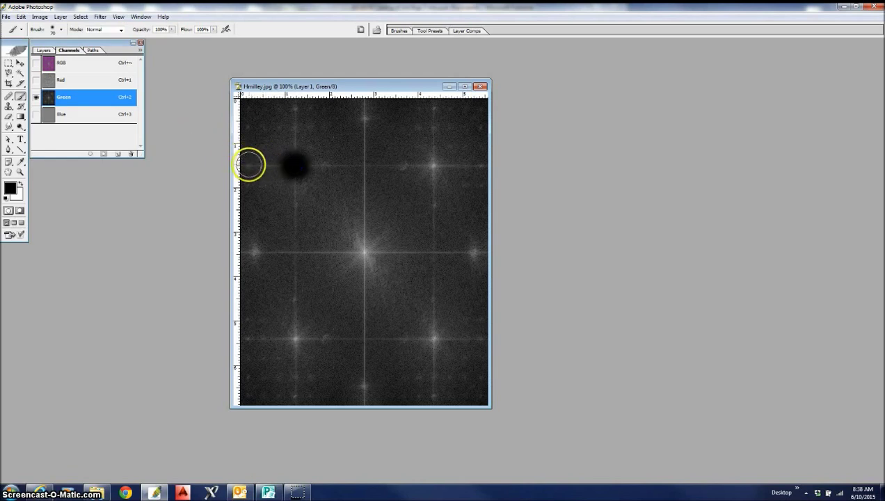
pyautogui.moveTo(258, 164); pyautogui.dragTo(324, 164)
pyautogui.moveTo(292, 110); pyautogui.dragTo(296, 214)
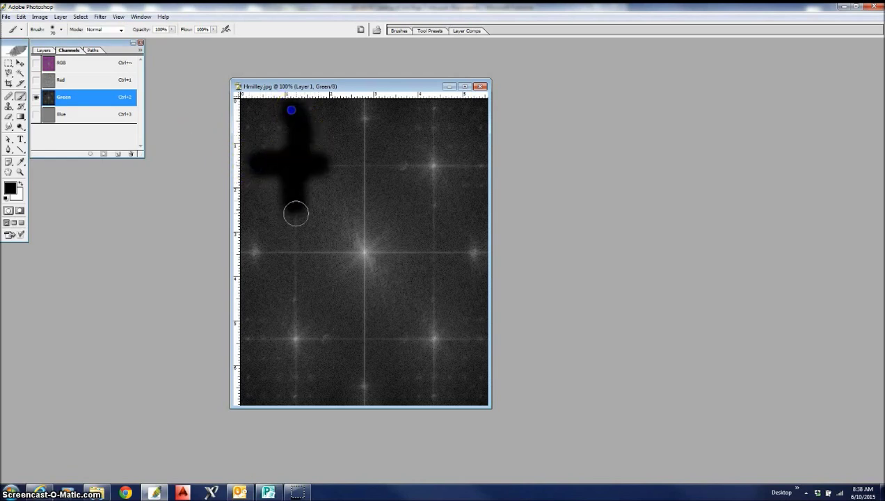
pyautogui.click(253, 184)
pyautogui.moveTo(253, 126); pyautogui.dragTo(298, 127)
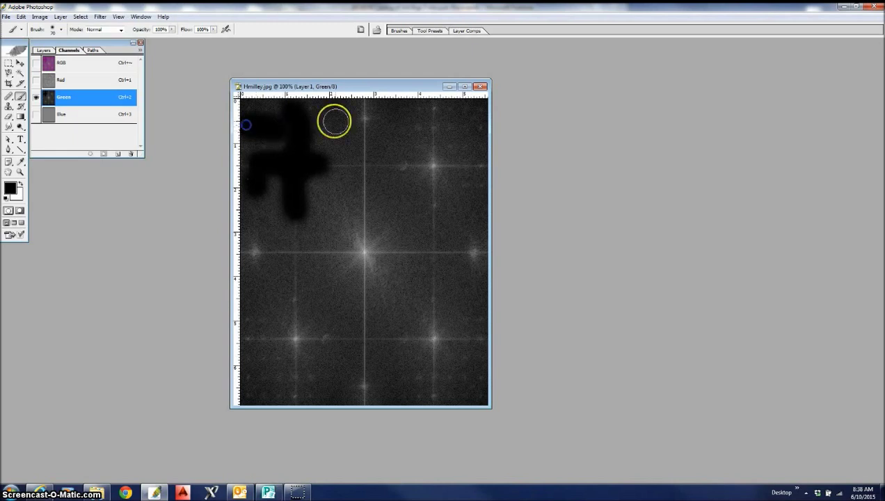
# - Black out the remaining right, left-edge, top and bottom star bursts, sparing the centre
pyautogui.moveTo(391, 164); pyautogui.dragTo(480, 162)
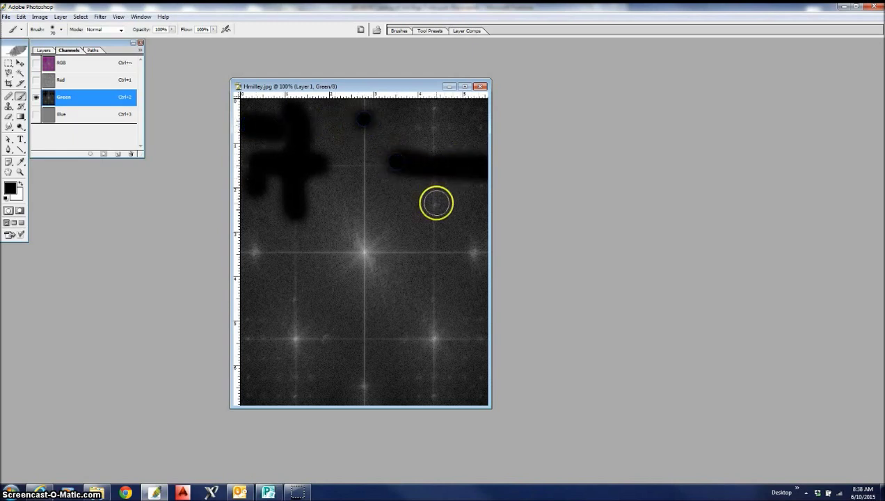
pyautogui.moveTo(436, 204)
pyautogui.mouseDown()
pyautogui.moveTo(438, 106)
pyautogui.moveTo(435, 139)
pyautogui.moveTo(474, 129)
pyautogui.mouseUp()
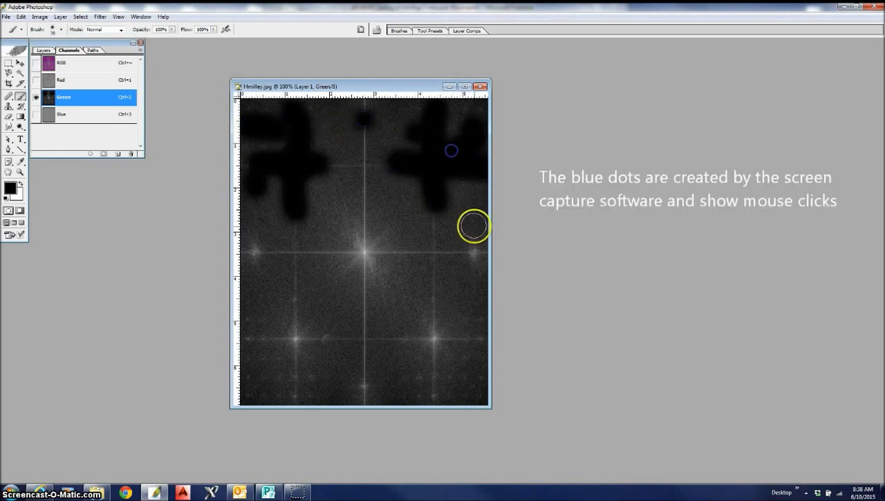
pyautogui.click(475, 249)
pyautogui.moveTo(433, 233); pyautogui.dragTo(435, 206)
pyautogui.moveTo(436, 252)
pyautogui.mouseDown()
pyautogui.moveTo(438, 380)
pyautogui.moveTo(459, 383)
pyautogui.moveTo(462, 339)
pyautogui.moveTo(401, 341)
pyautogui.moveTo(420, 399)
pyautogui.moveTo(468, 314)
pyautogui.moveTo(382, 363)
pyautogui.moveTo(364, 398)
pyautogui.moveTo(299, 397)
pyautogui.moveTo(252, 369)
pyautogui.moveTo(295, 361)
pyautogui.moveTo(290, 302)
pyautogui.moveTo(286, 343)
pyautogui.moveTo(247, 340)
pyautogui.moveTo(278, 320)
pyautogui.moveTo(293, 279)
pyautogui.moveTo(282, 225)
pyautogui.mouseUp()
pyautogui.click(249, 251)
pyautogui.moveTo(488, 247)
pyautogui.mouseDown()
pyautogui.moveTo(451, 246)
pyautogui.moveTo(445, 201)
pyautogui.mouseUp()
pyautogui.moveTo(371, 158)
pyautogui.mouseDown()
pyautogui.moveTo(327, 163)
pyautogui.moveTo(362, 108)
pyautogui.mouseUp()
pyautogui.moveTo(328, 160); pyautogui.dragTo(411, 162)
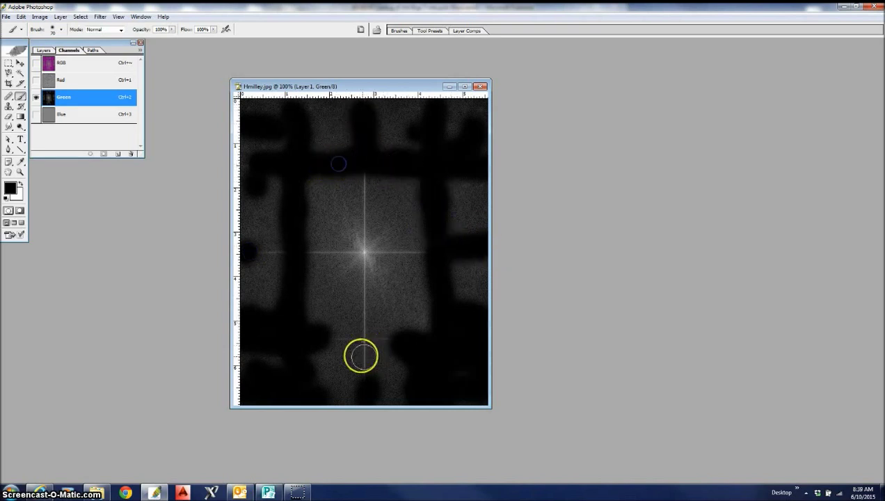
pyautogui.moveTo(360, 358)
pyautogui.mouseDown()
pyautogui.moveTo(362, 337)
pyautogui.moveTo(362, 395)
pyautogui.moveTo(258, 257)
pyautogui.moveTo(280, 252)
pyautogui.mouseUp()
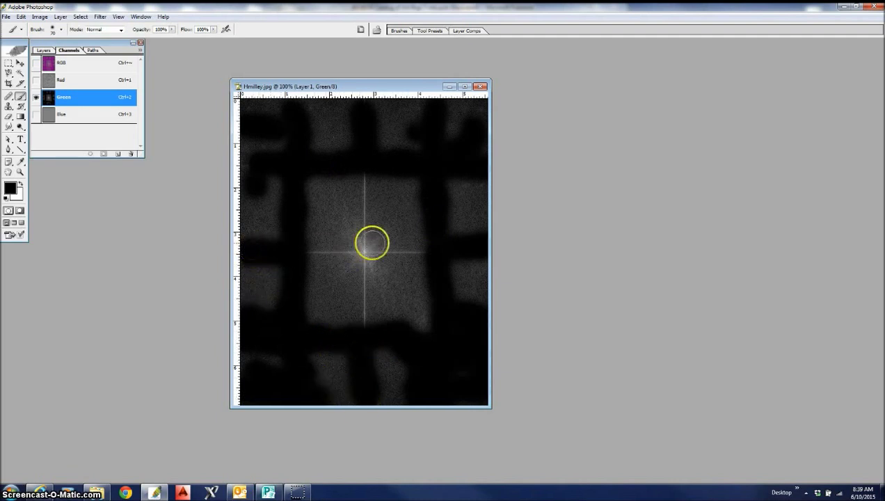
# - Reselect the RGB composite, run Fourier Transform IFFT to rebuild the portrait, and zoom into the eye
pyautogui.moveTo(89, 49); pyautogui.dragTo(120, 58)
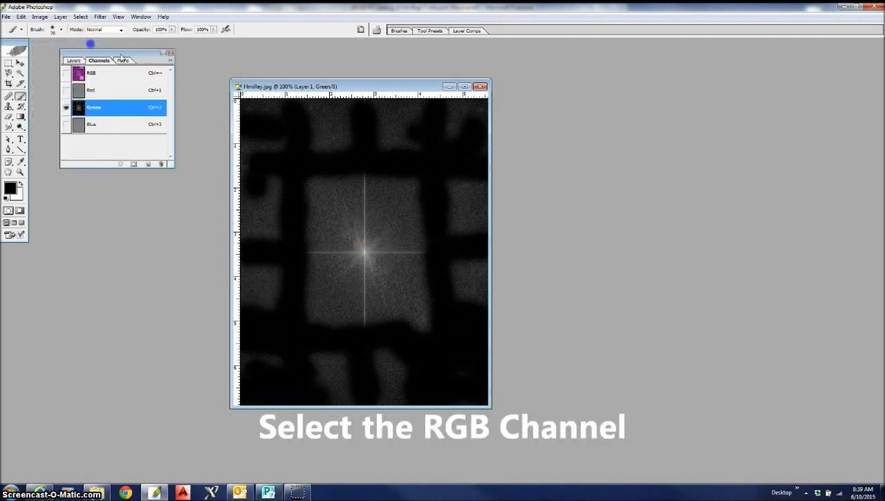
pyautogui.click(106, 73)
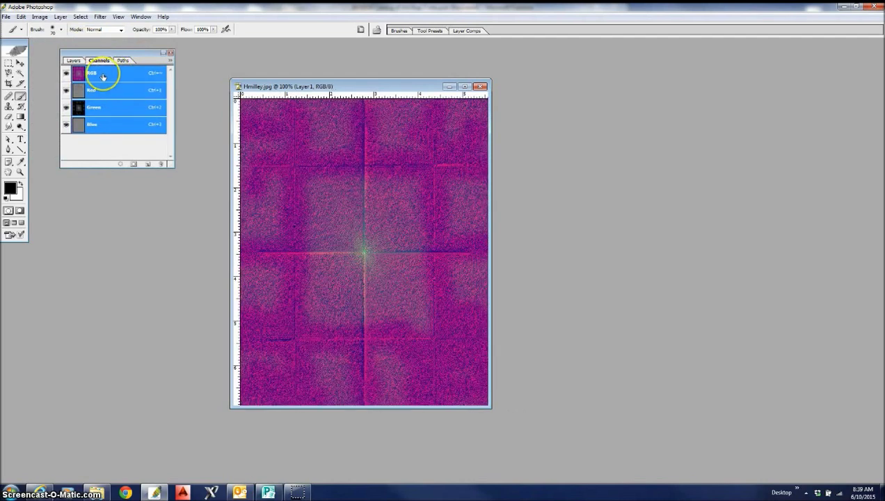
pyautogui.click(74, 60)
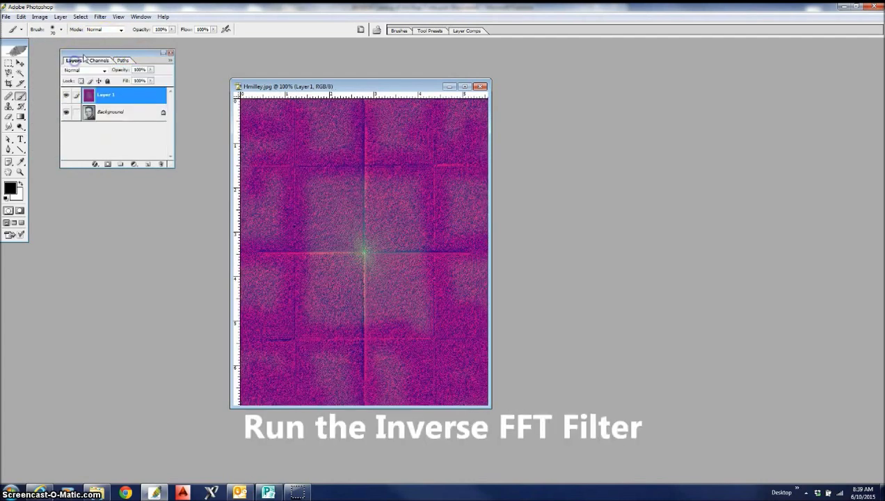
pyautogui.click(100, 16)
pyautogui.moveTo(129, 242)
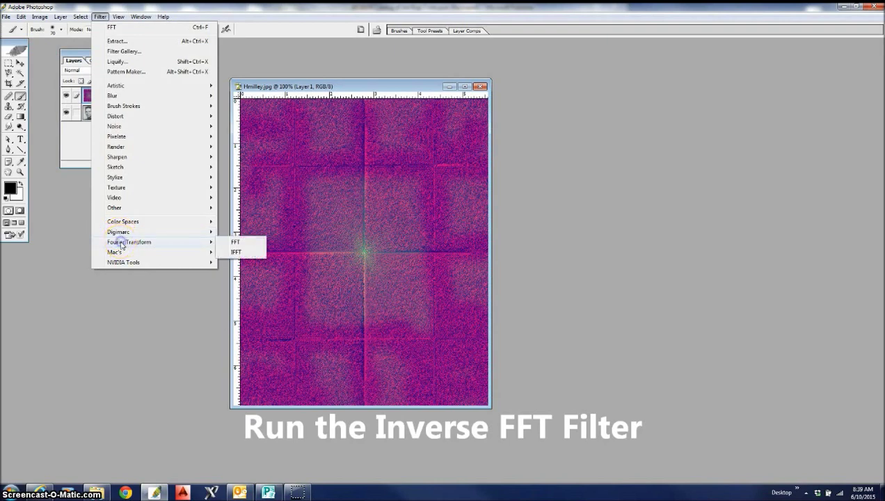
pyautogui.click(222, 252)
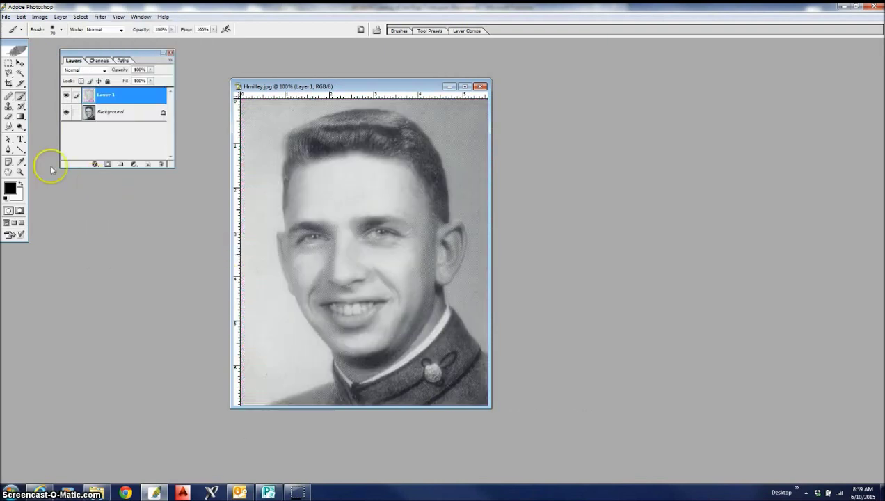
pyautogui.click(20, 173)
pyautogui.moveTo(302, 208); pyautogui.dragTo(269, 212)
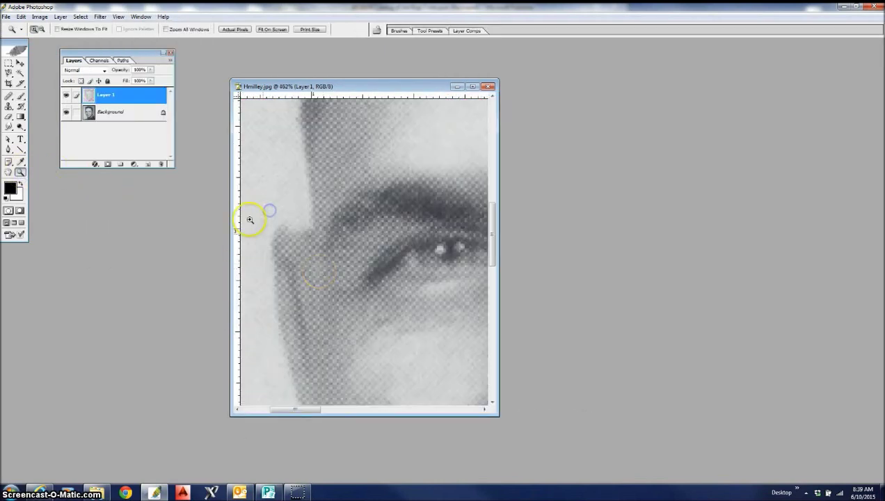
# - Add Layer 2 above Background filled with 50% Gray, then reselect Layer 1
pyautogui.click(65, 113)
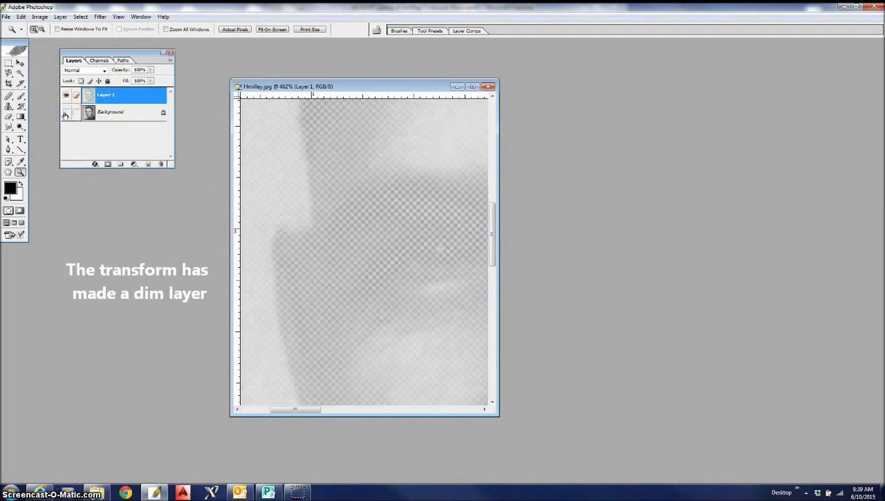
pyautogui.click(66, 113)
pyautogui.click(105, 112)
pyautogui.click(147, 165)
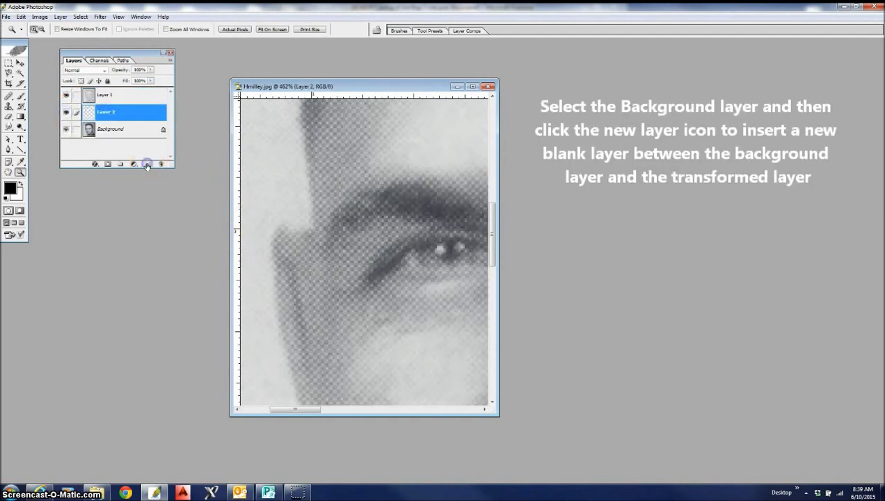
pyautogui.click(22, 17)
pyautogui.click(32, 164)
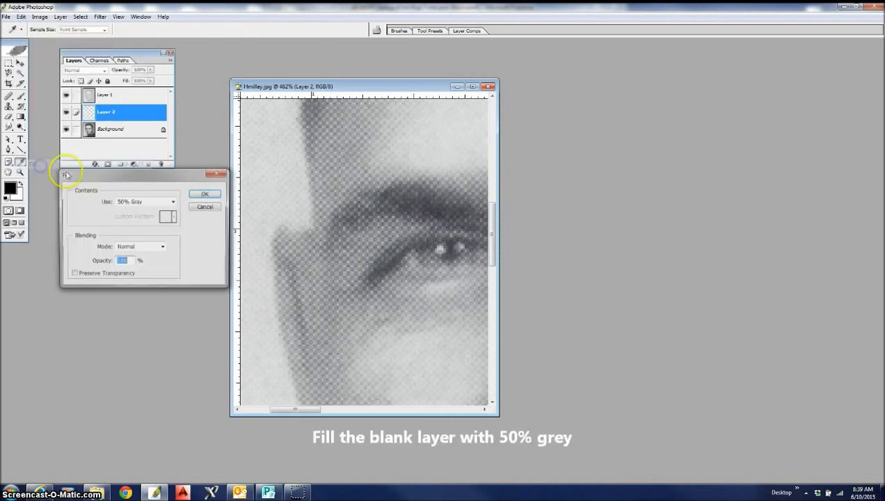
pyautogui.click(206, 194)
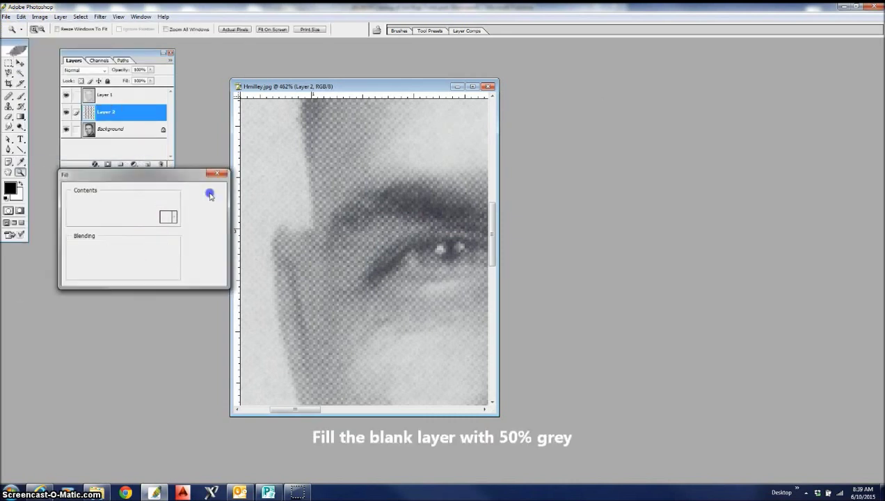
pyautogui.keyDown('alt'); pyautogui.click(67, 112); pyautogui.keyUp('alt')
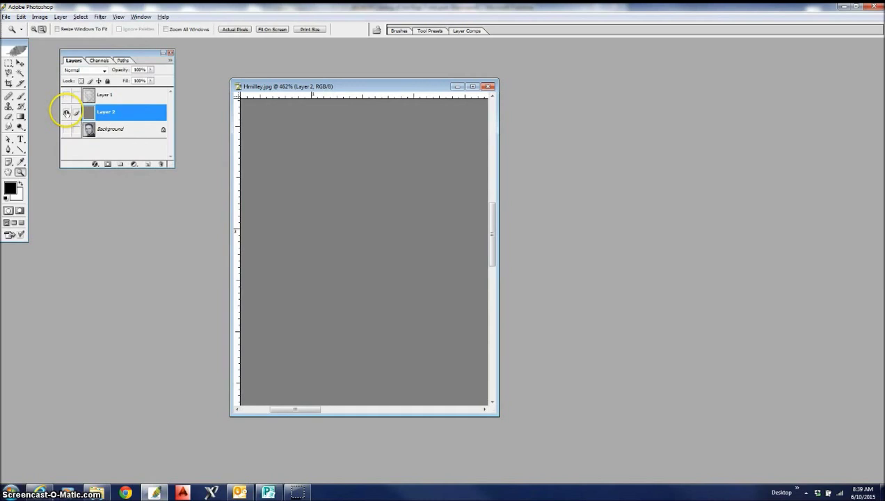
pyautogui.keyDown('alt'); pyautogui.click(66, 112); pyautogui.keyUp('alt')
pyautogui.click(111, 96)
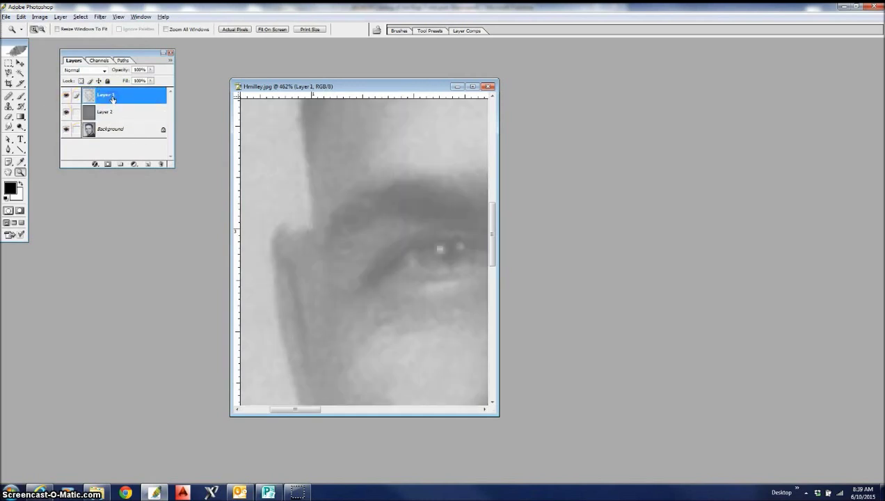
# - Apply a 0.5-pixel Gaussian Blur to the transformed Layer 1
pyautogui.doubleClick(296, 86)
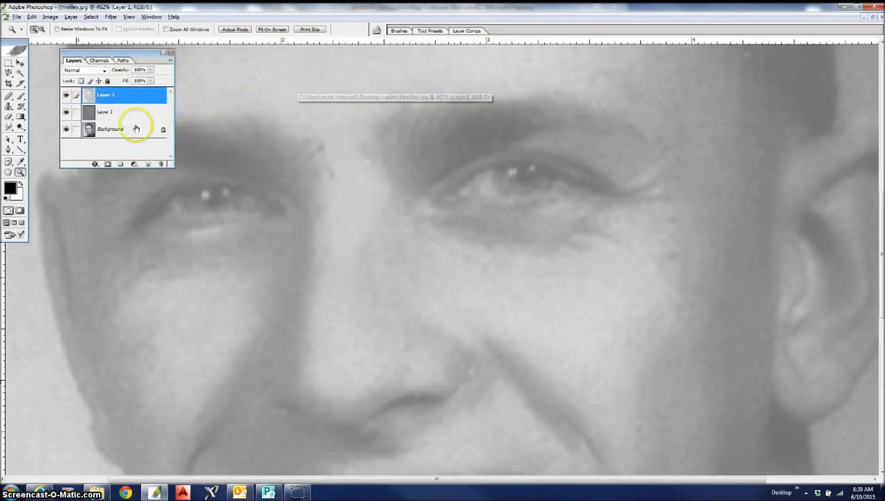
pyautogui.click(278, 29)
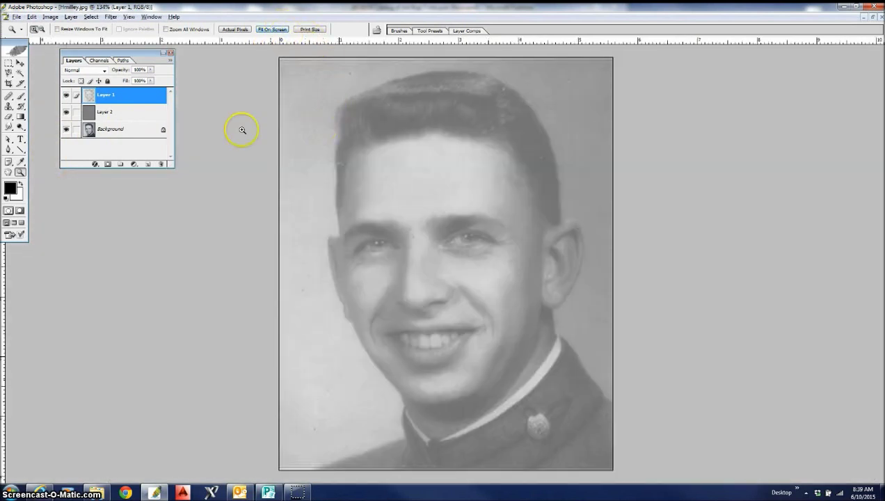
pyautogui.click(111, 17)
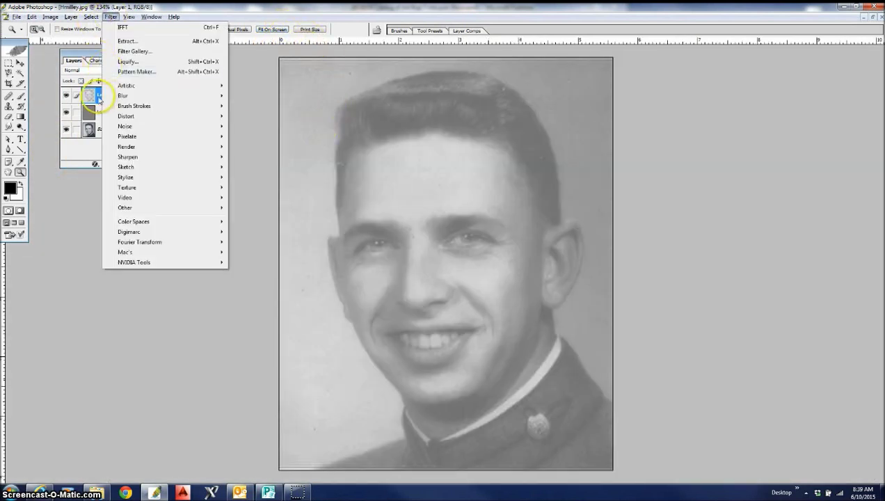
pyautogui.click(111, 17)
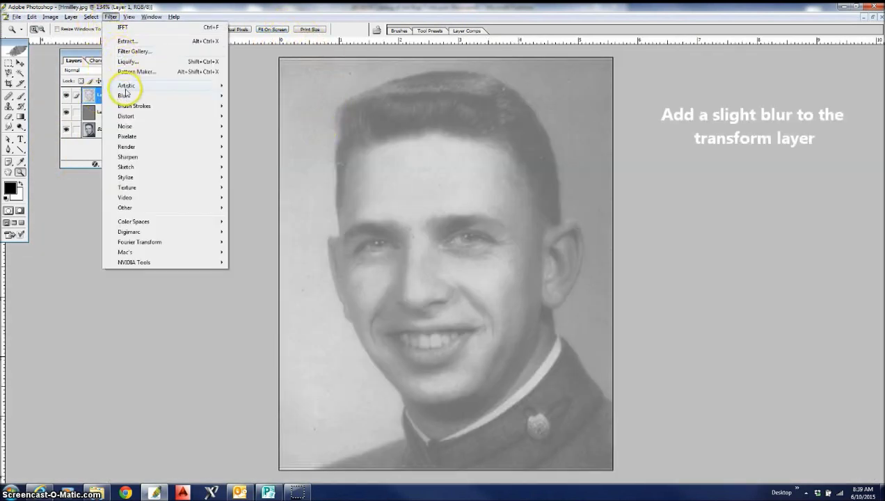
pyautogui.moveTo(124, 96)
pyautogui.click(245, 126)
pyautogui.click(327, 256)
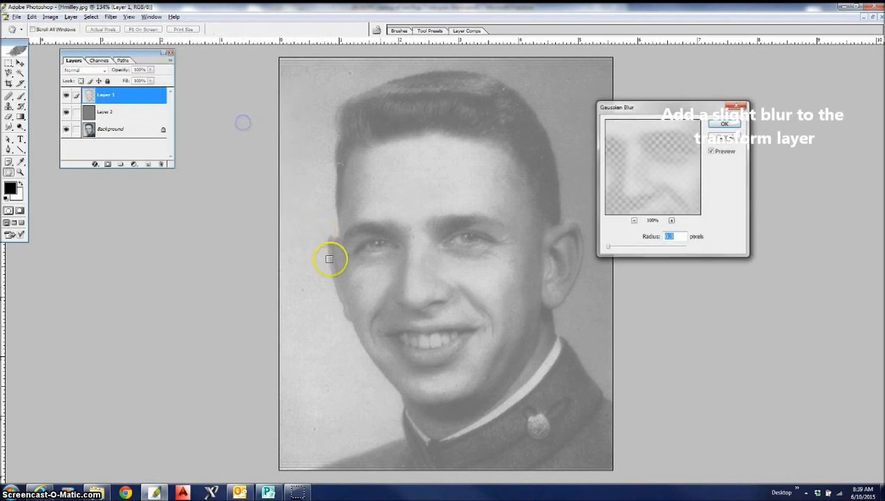
pyautogui.moveTo(640, 237); pyautogui.dragTo(647, 236)
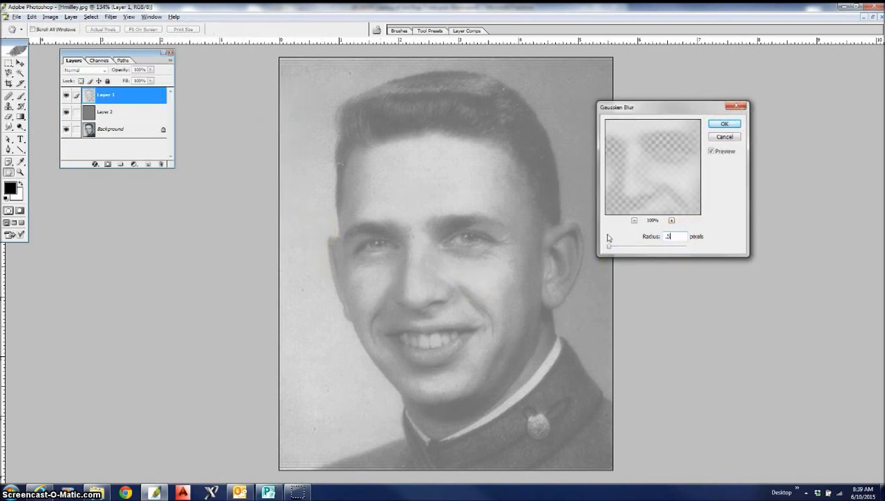
pyautogui.press('Return')
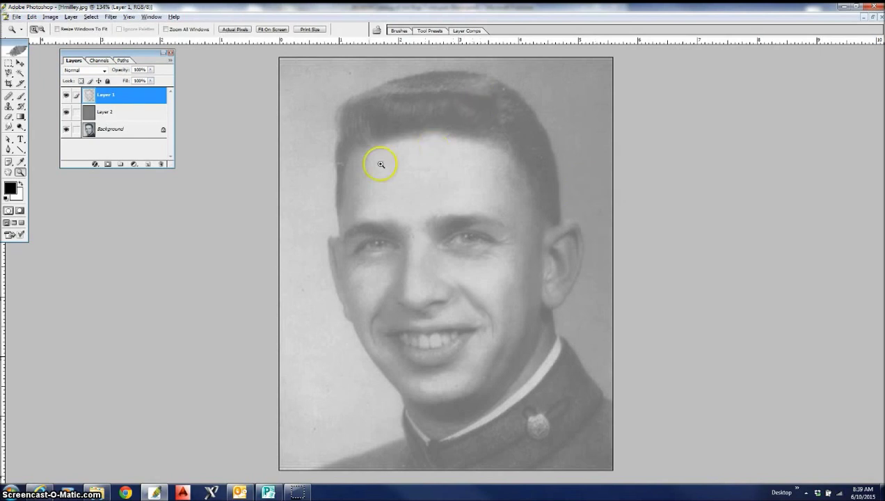
# - Add a Levels adjustment layer with input levels 106 and 234, then view only the Background
pyautogui.click(134, 165)
pyautogui.click(149, 208)
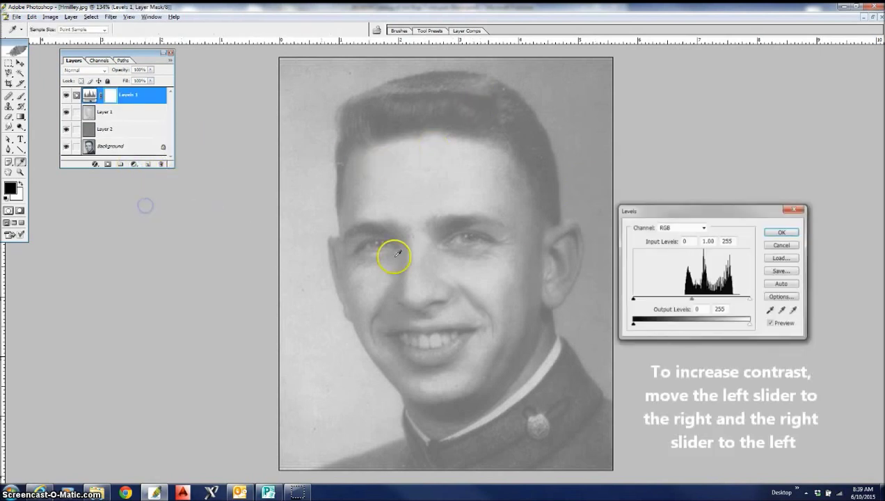
pyautogui.moveTo(634, 303); pyautogui.dragTo(681, 300)
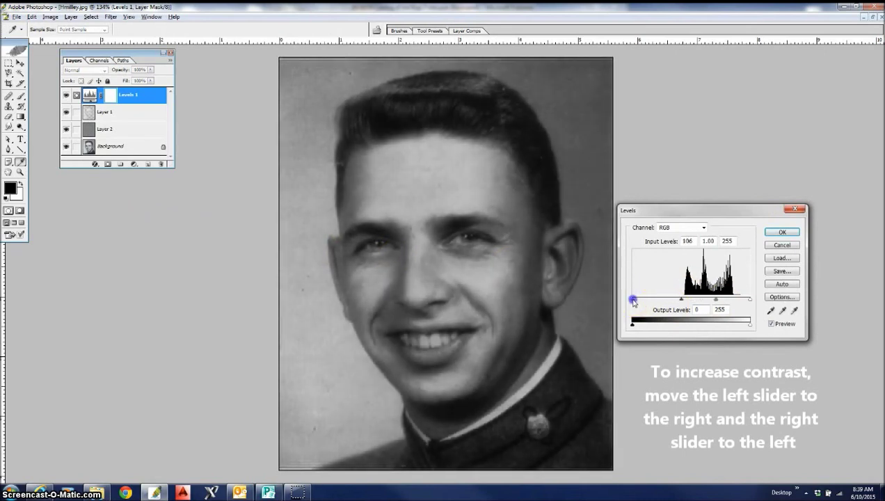
pyautogui.moveTo(751, 300); pyautogui.dragTo(710, 299)
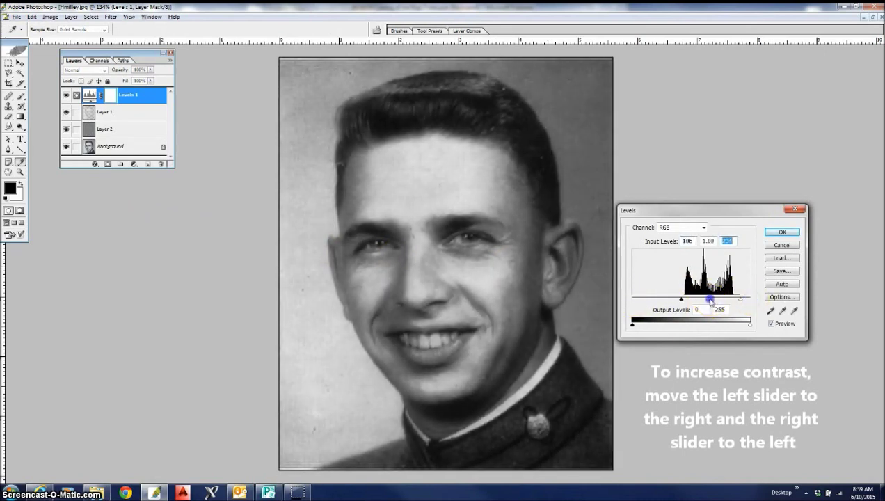
pyautogui.click(785, 233)
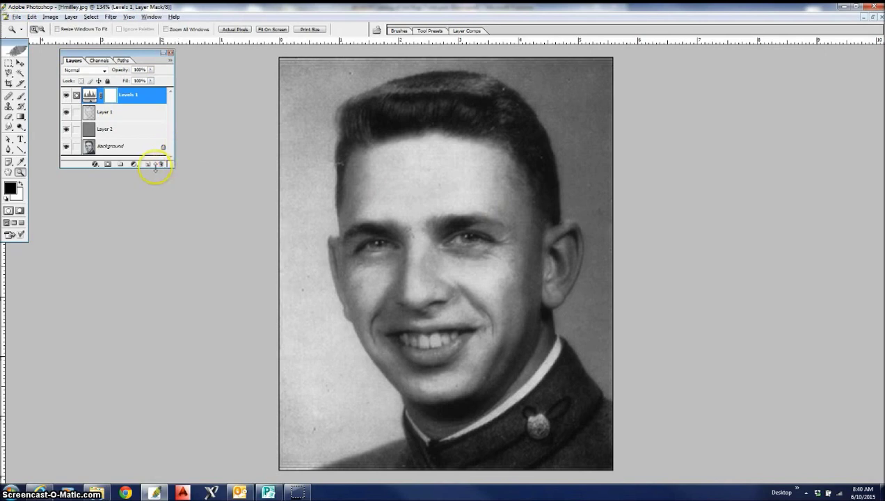
pyautogui.keyDown('alt'); pyautogui.click(66, 146); pyautogui.keyUp('alt')
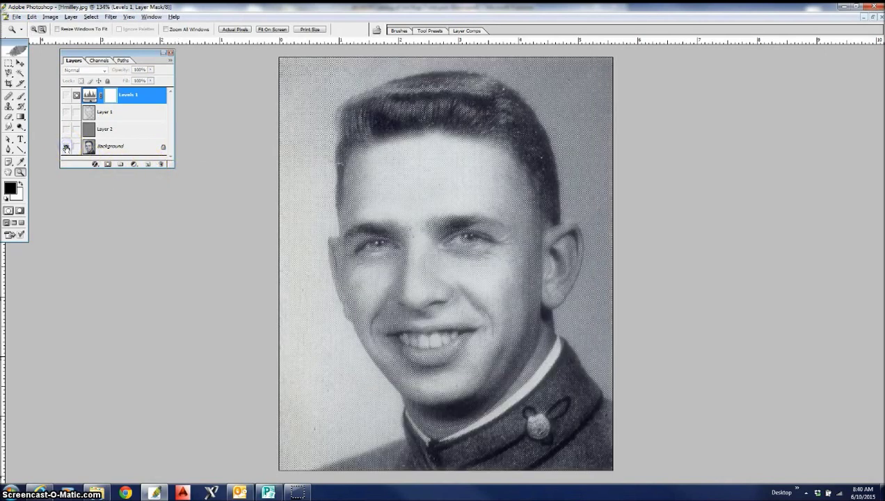
# - Show all layers, add an empty top layer, and clone out the light speck on the hairline
pyautogui.keyDown('alt'); pyautogui.click(66, 146); pyautogui.keyUp('alt')
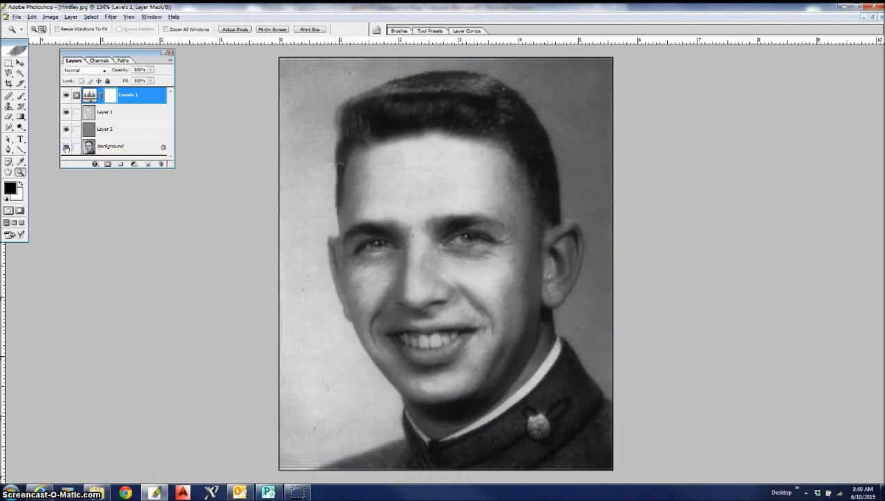
pyautogui.click(147, 165)
pyautogui.moveTo(330, 149); pyautogui.dragTo(351, 198)
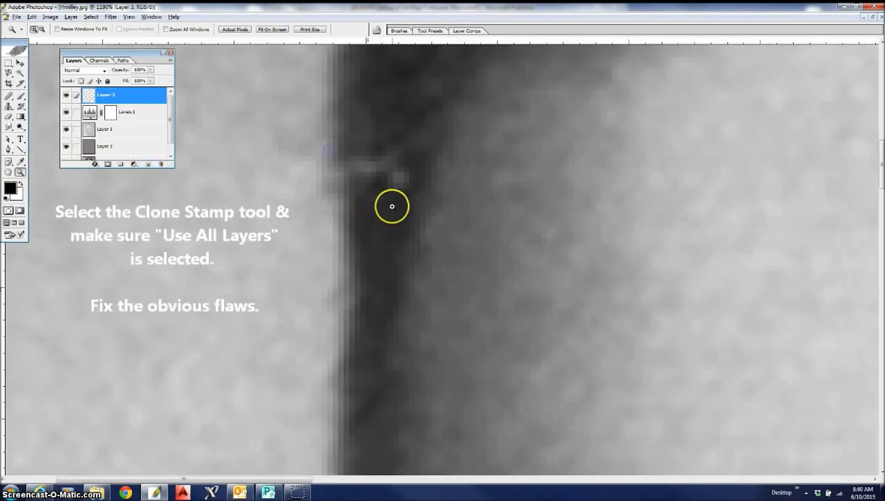
pyautogui.click(9, 106)
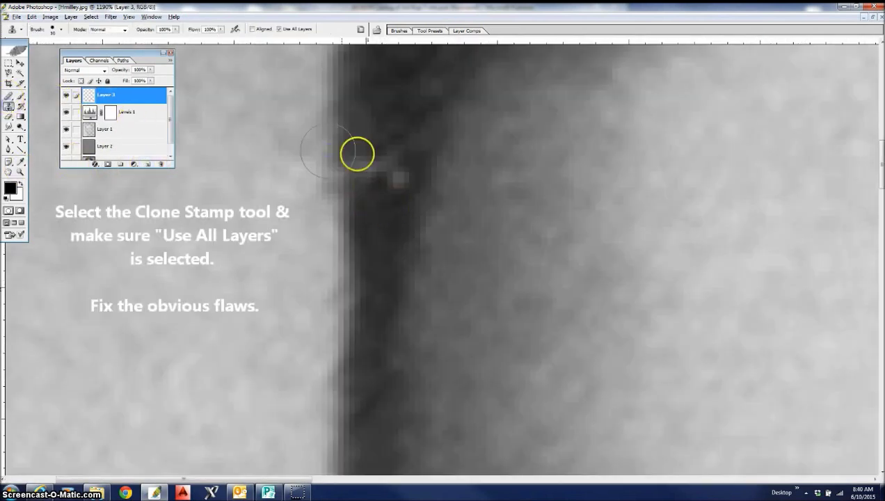
pyautogui.moveTo(374, 180); pyautogui.dragTo(373, 156)
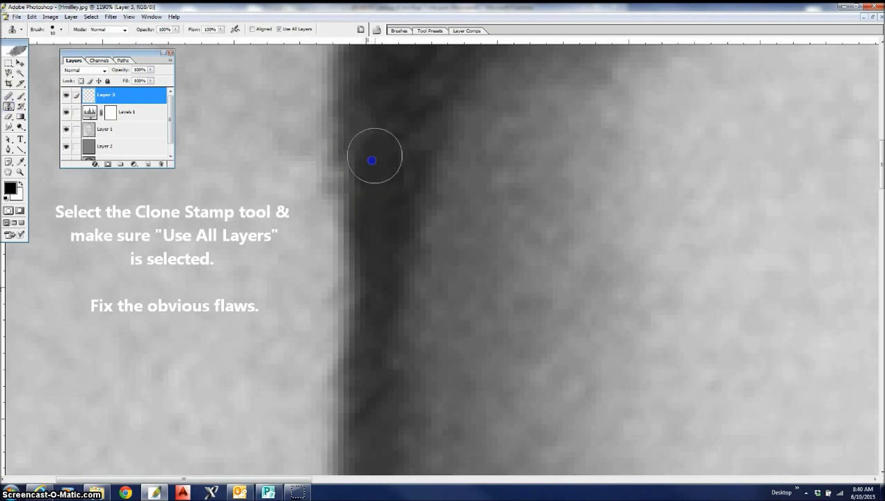
# - Fit the photo on screen and pick the Healing Brush for the face blemishes
pyautogui.click(20, 172)
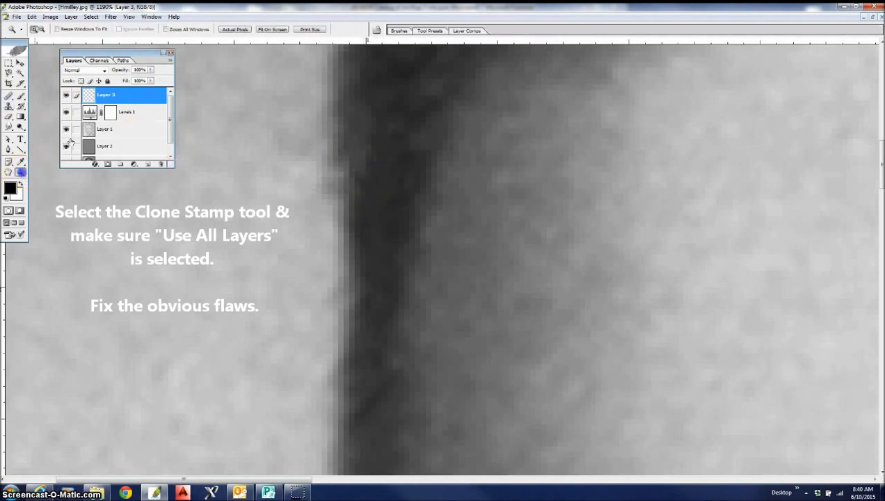
pyautogui.click(270, 30)
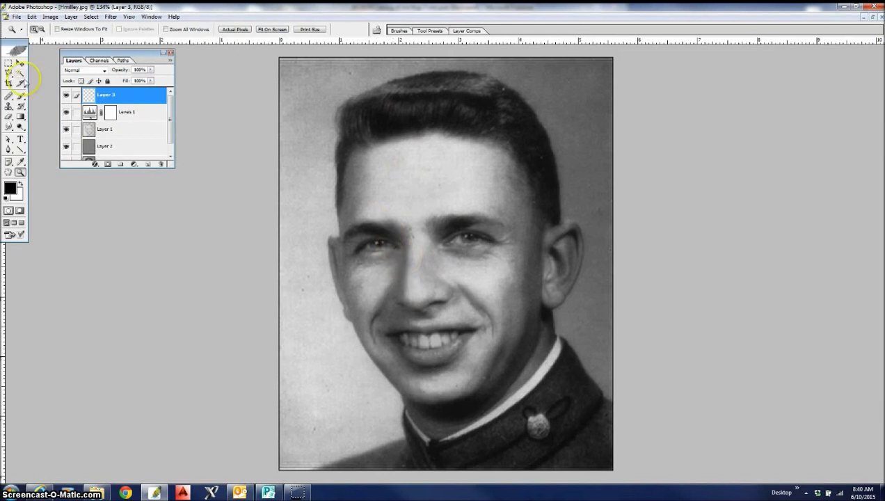
pyautogui.click(10, 106)
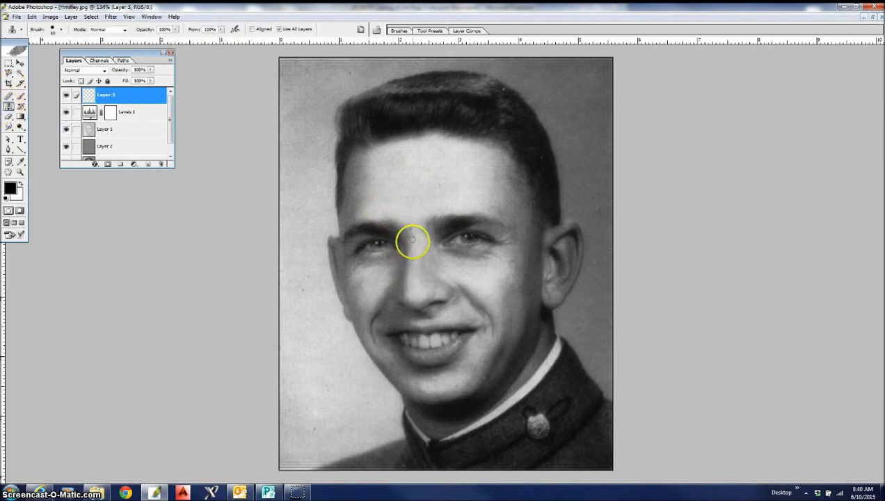
pyautogui.click(9, 97)
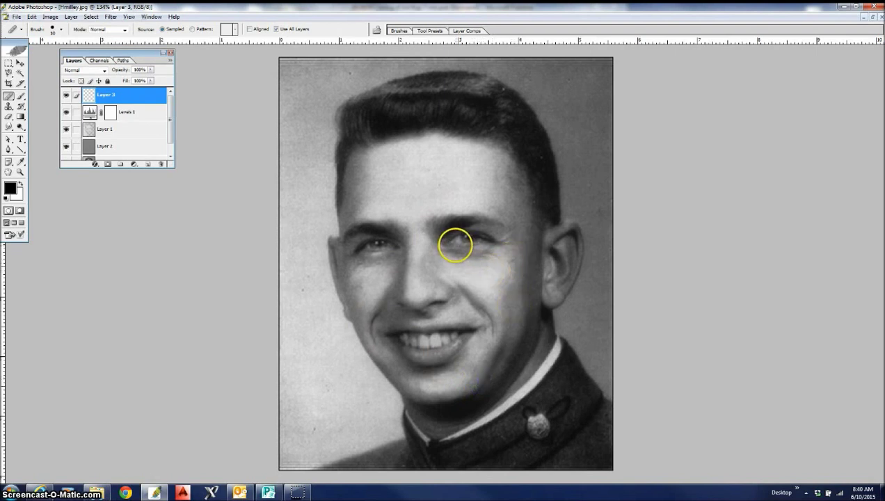
# - Add a Brightness/Contrast adjustment layer with contrast at about +66 and brightness raised
pyautogui.click(134, 163)
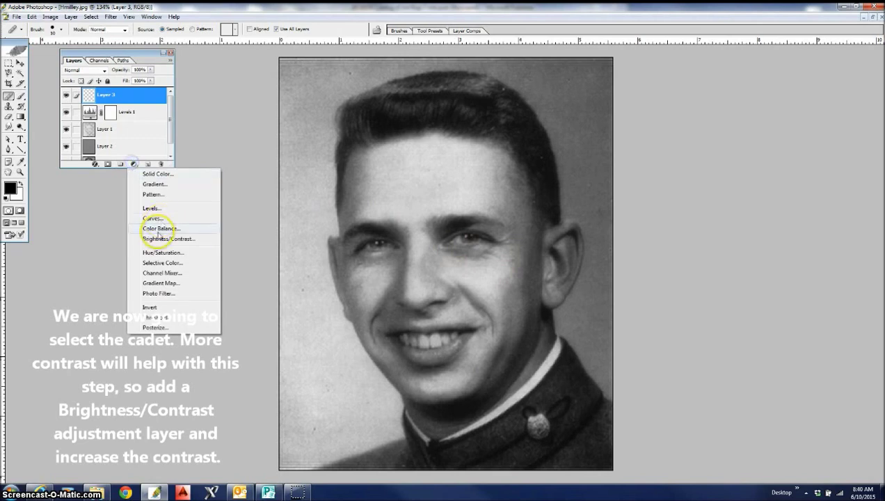
pyautogui.click(157, 239)
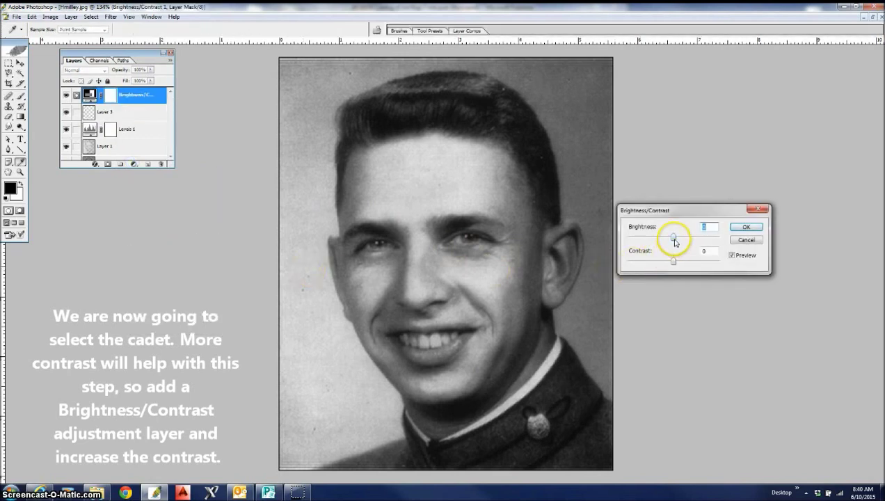
pyautogui.moveTo(673, 238)
pyautogui.mouseDown()
pyautogui.moveTo(654, 237)
pyautogui.moveTo(671, 262)
pyautogui.moveTo(704, 262)
pyautogui.mouseUp()
pyautogui.moveTo(654, 237); pyautogui.dragTo(685, 237)
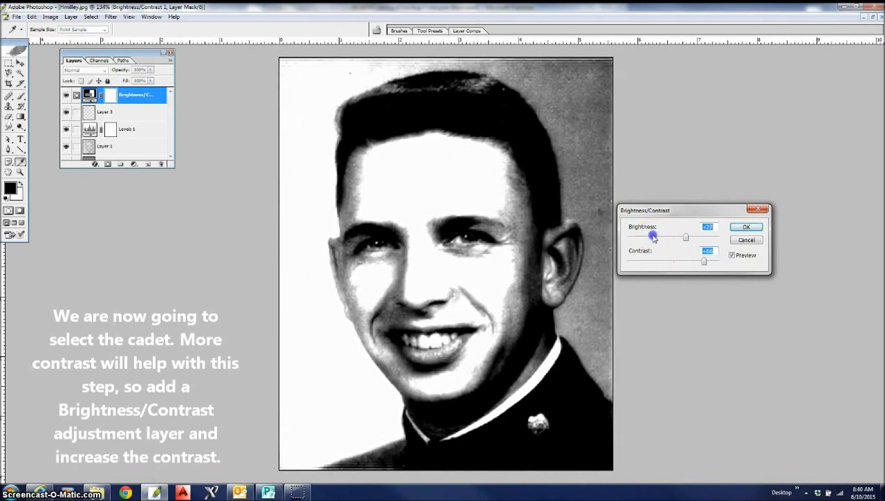
pyautogui.press('Down')
pyautogui.press('Down')
pyautogui.press('Down')
pyautogui.press('Down')
pyautogui.press('Down')
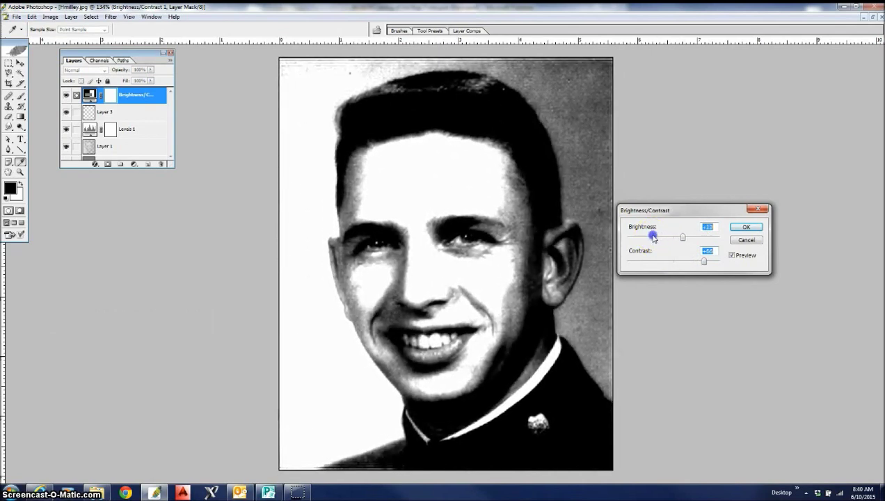
pyautogui.click(746, 226)
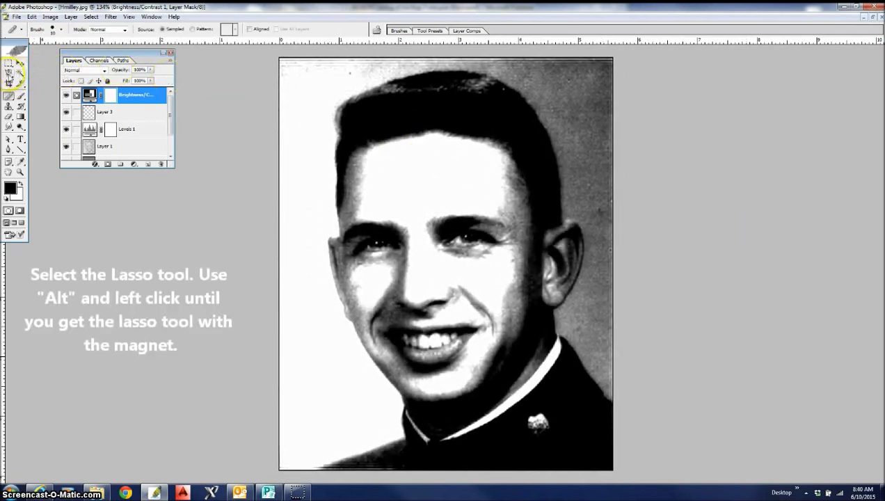
# - Set up the Magnetic Lasso with Width 25 px, Edge Contrast 5% and Frequency 50
pyautogui.click(8, 72)
pyautogui.keyDown('alt'); pyautogui.click(9, 72); pyautogui.keyUp('alt')
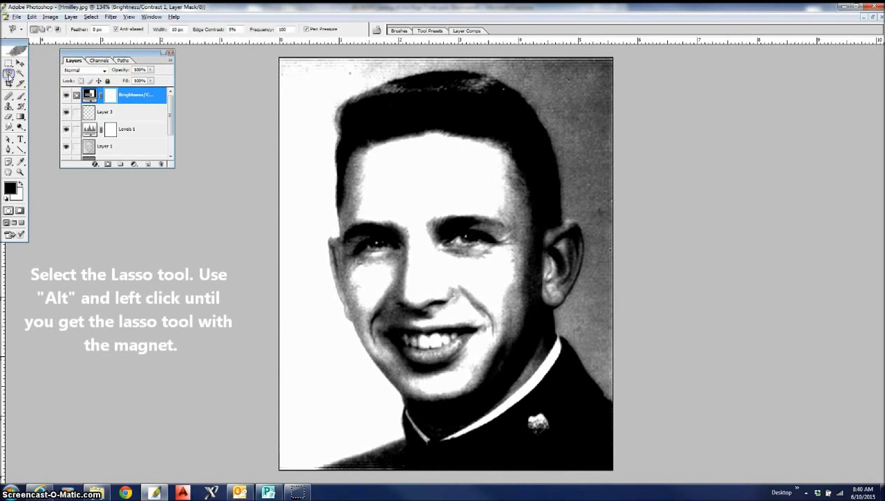
pyautogui.click(180, 29)
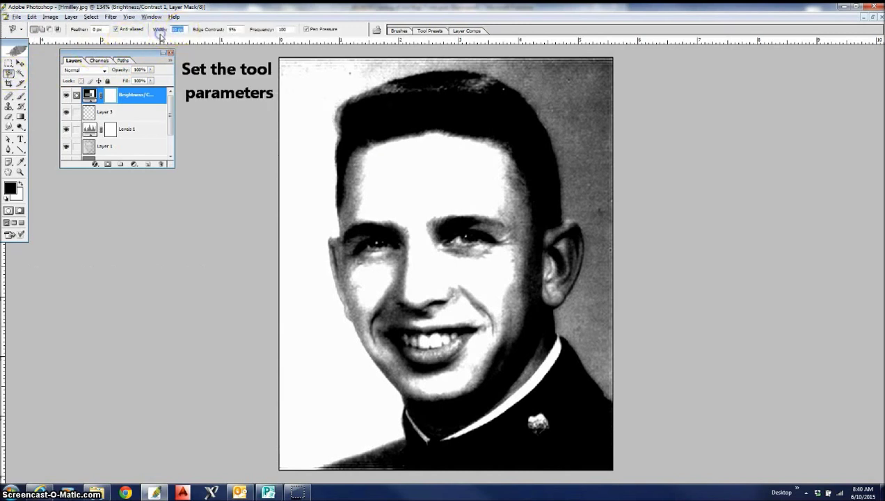
pyautogui.write('25')
pyautogui.click(232, 30)
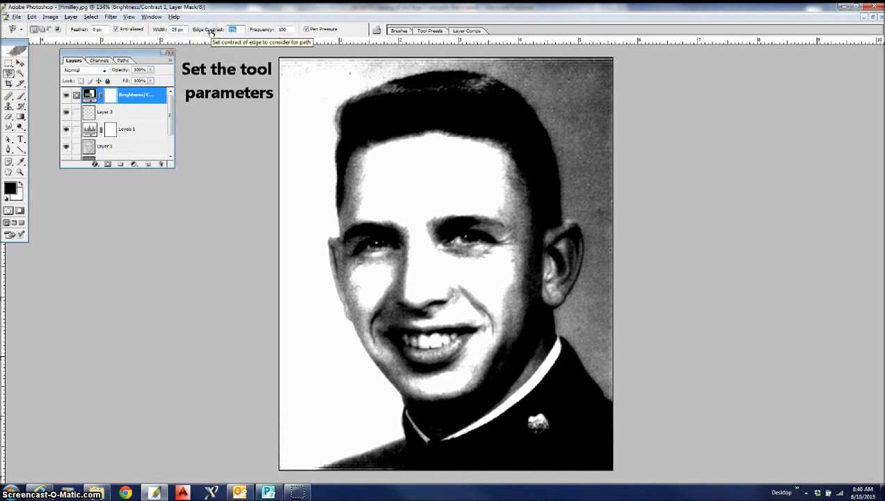
pyautogui.click(253, 30)
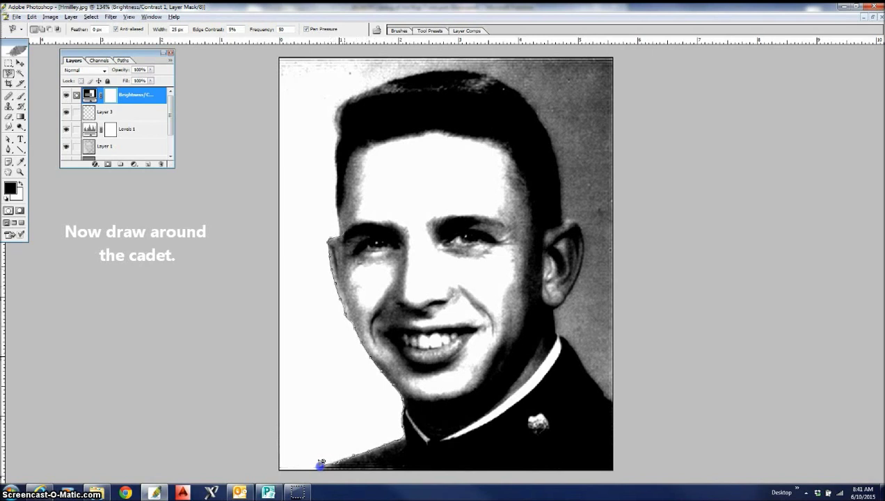
# - Trace around the cadet's hair and shoulders to the bottom edge and close the selection
pyautogui.moveTo(392, 87)
pyautogui.mouseDown()
pyautogui.moveTo(451, 75)
pyautogui.moveTo(510, 86)
pyautogui.mouseUp()
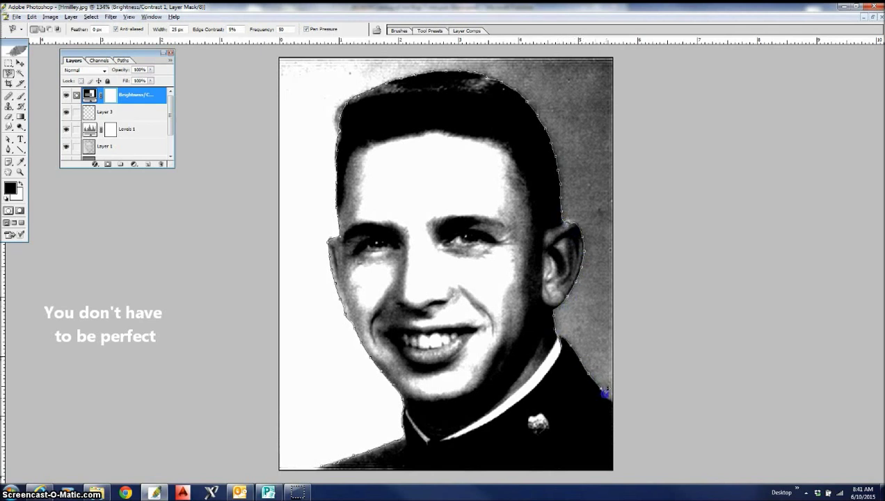
pyautogui.moveTo(605, 394); pyautogui.dragTo(613, 462)
pyautogui.doubleClick(604, 468)
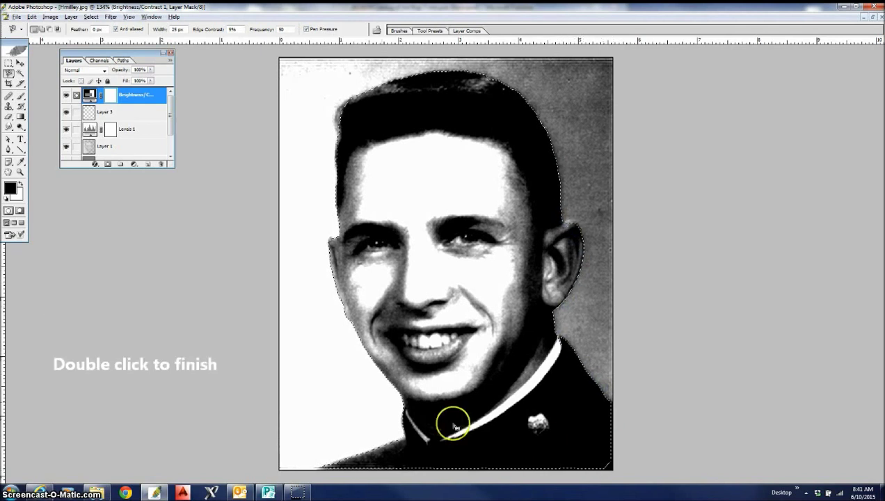
pyautogui.click(9, 63)
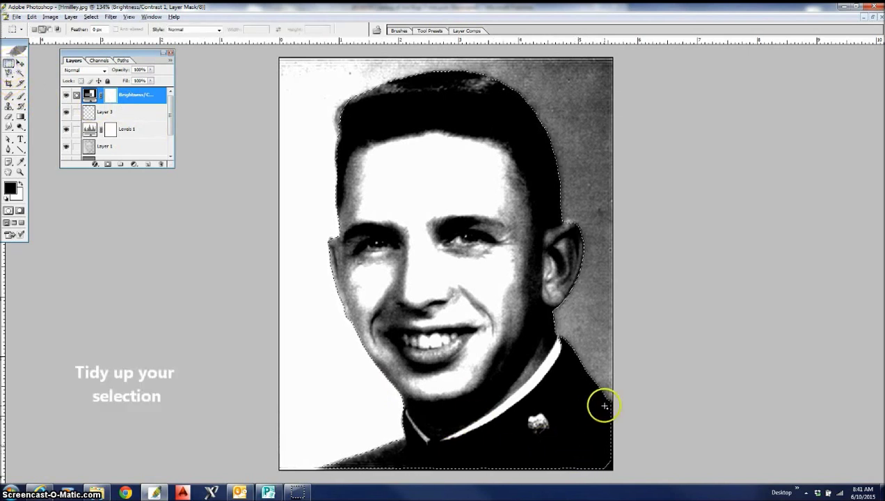
# - Extend the selection to the photo's lower-right and bottom-left edges
pyautogui.moveTo(604, 403); pyautogui.dragTo(611, 462)
pyautogui.moveTo(605, 402); pyautogui.dragTo(627, 479)
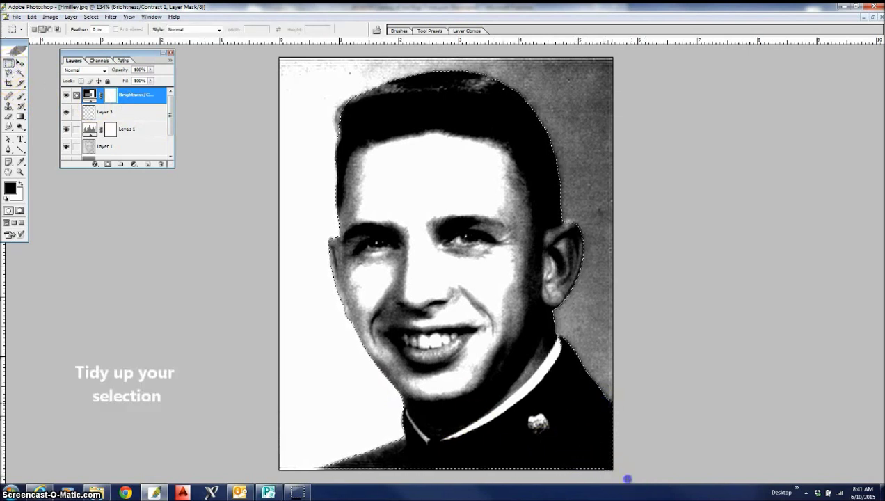
pyautogui.moveTo(359, 472); pyautogui.dragTo(377, 483)
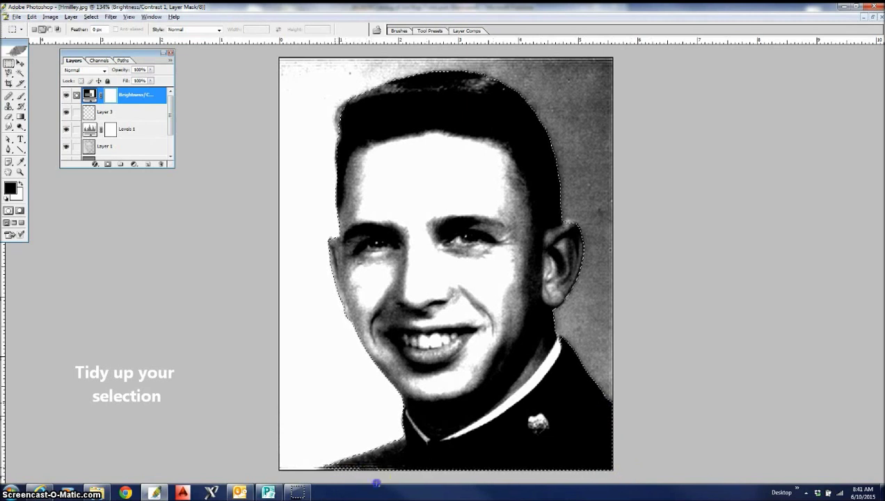
pyautogui.press('z')
pyautogui.moveTo(302, 453); pyautogui.dragTo(323, 470)
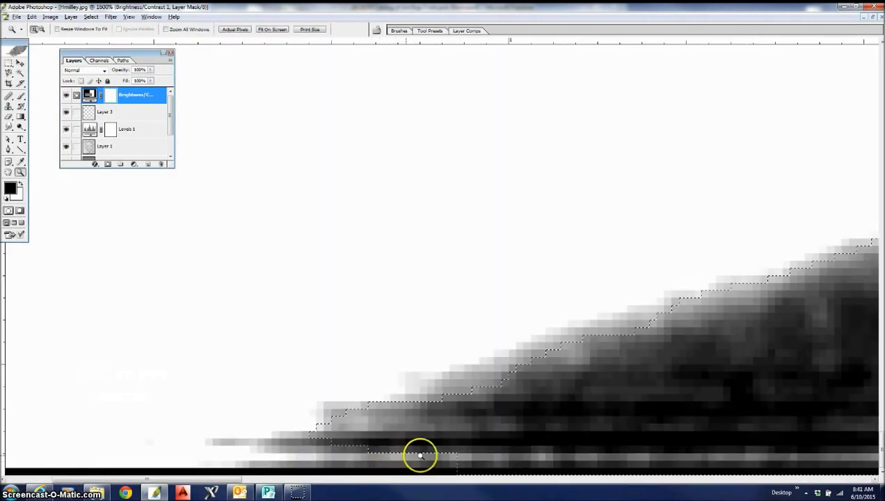
pyautogui.press('m')
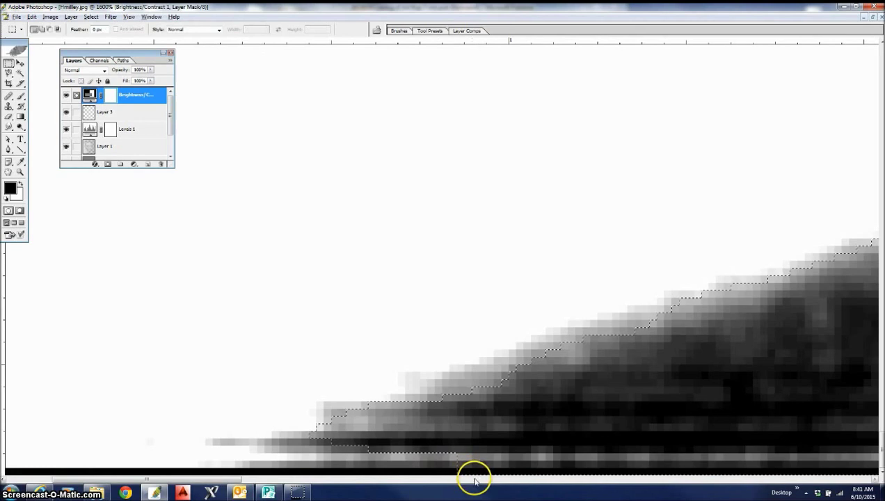
pyautogui.moveTo(474, 480); pyautogui.dragTo(469, 439)
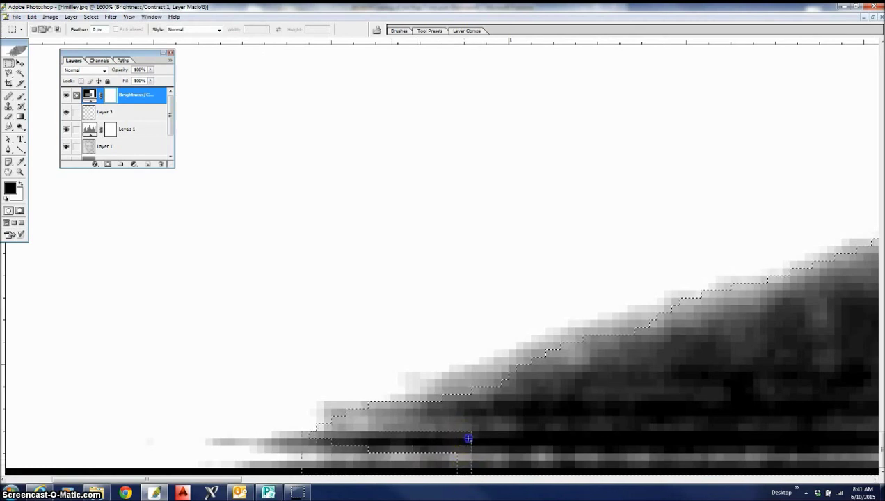
pyautogui.hotkey('ctrl', 'z')
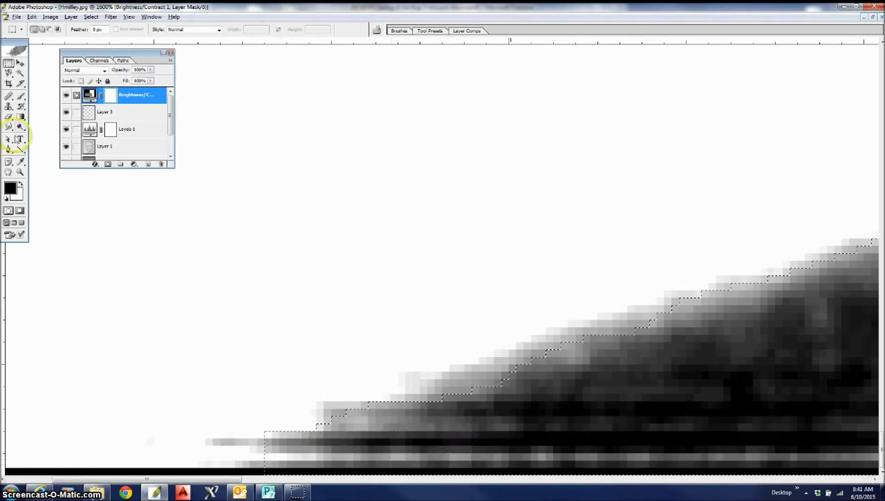
pyautogui.click(20, 172)
pyautogui.click(271, 29)
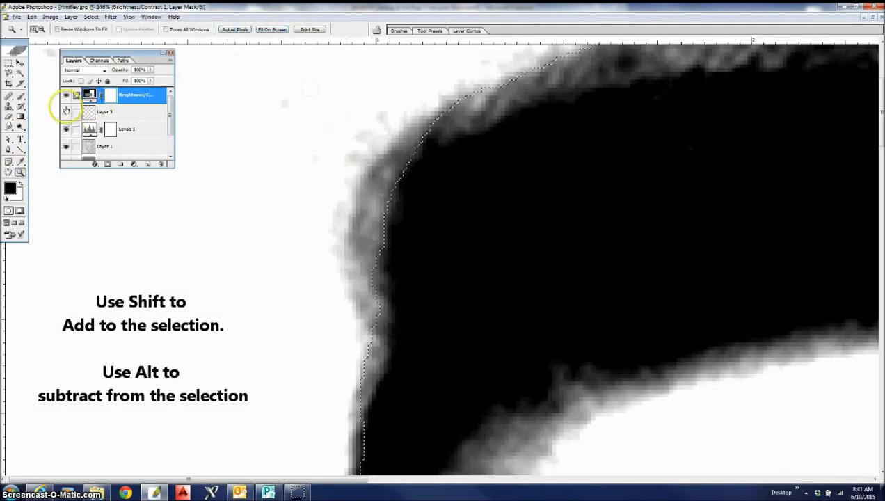
# - Refine the selection along the hair and ear with a Magnetic Lasso at Width 10 px, Frequency 100
pyautogui.click(9, 74)
pyautogui.write('10')
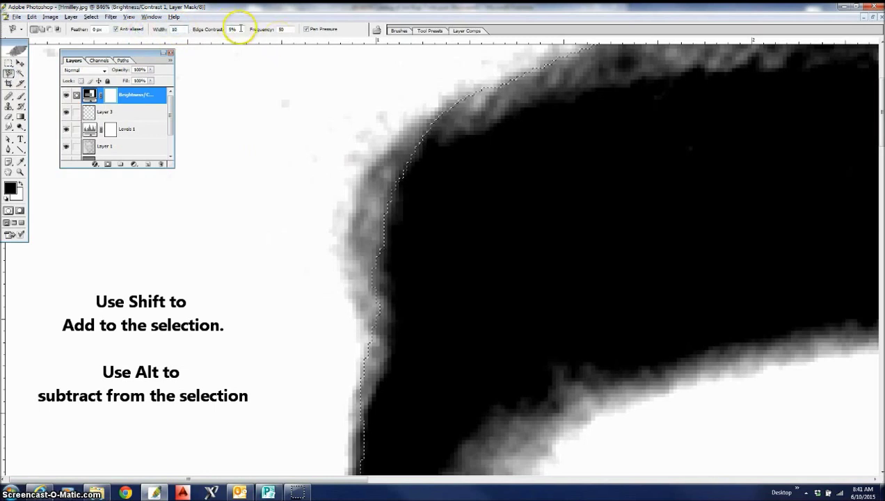
pyautogui.click(283, 30)
pyautogui.write('100')
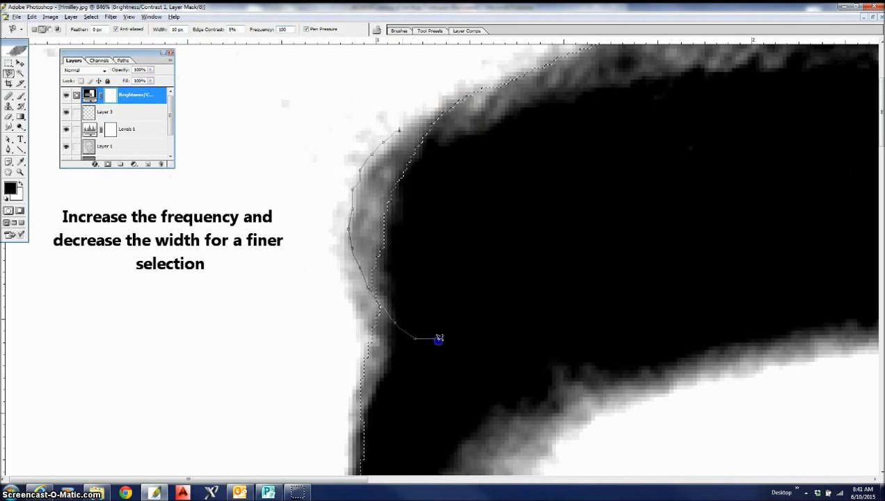
pyautogui.moveTo(529, 229)
pyautogui.mouseDown()
pyautogui.moveTo(683, 340)
pyautogui.moveTo(676, 306)
pyautogui.mouseUp()
pyautogui.moveTo(624, 336)
pyautogui.mouseDown()
pyautogui.moveTo(571, 323)
pyautogui.moveTo(586, 203)
pyautogui.moveTo(539, 276)
pyautogui.mouseUp()
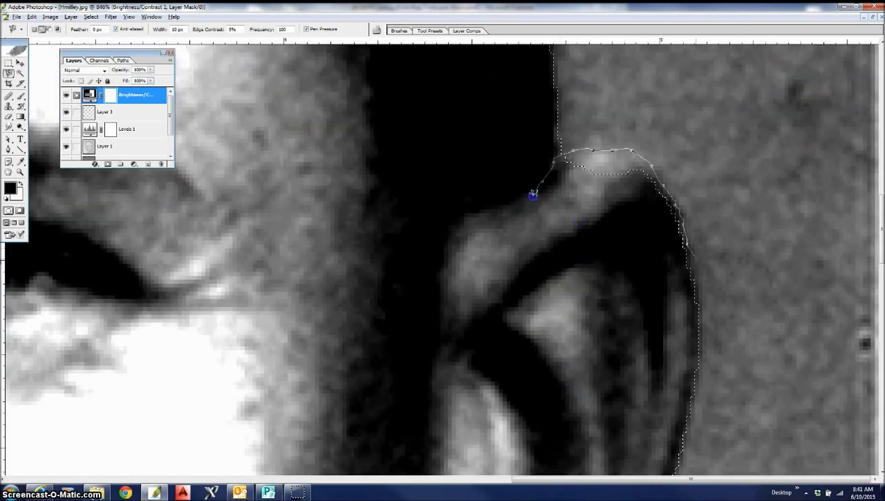
pyautogui.moveTo(661, 324)
pyautogui.mouseDown()
pyautogui.moveTo(490, 294)
pyautogui.moveTo(523, 315)
pyautogui.moveTo(490, 324)
pyautogui.moveTo(371, 262)
pyautogui.moveTo(468, 187)
pyautogui.mouseUp()
pyautogui.click(20, 172)
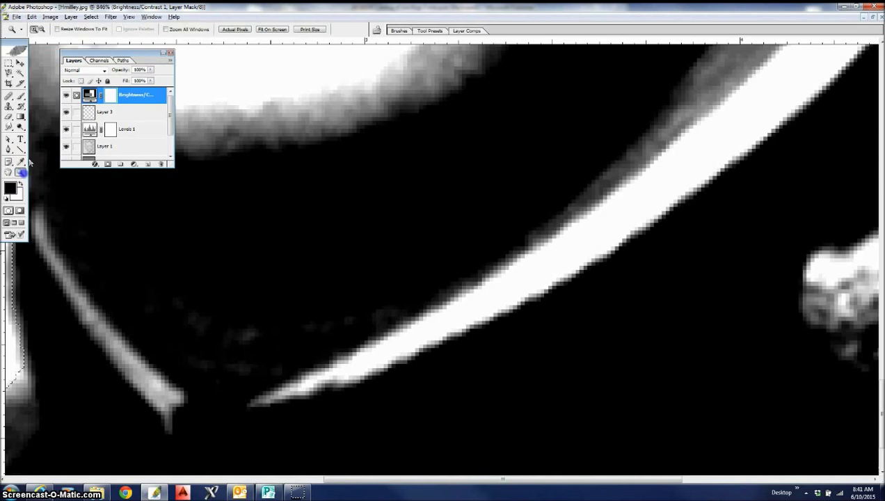
pyautogui.click(271, 29)
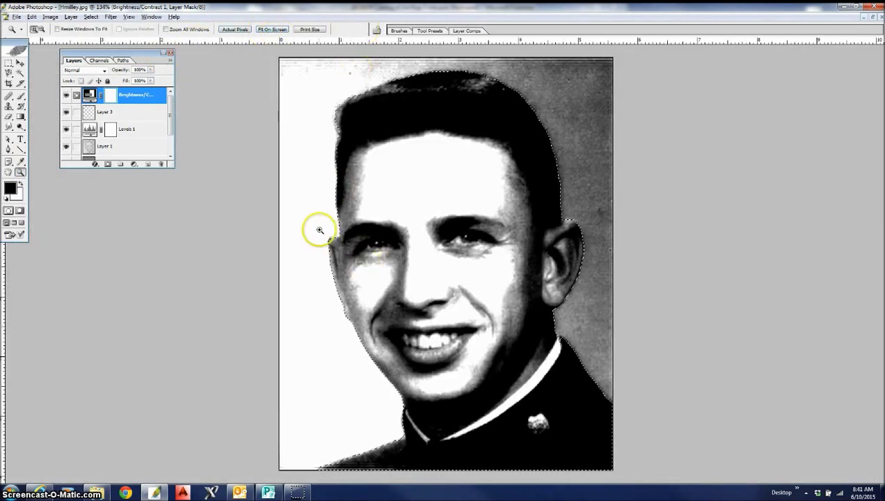
# - Add the left cheek edge to the figure's selection with the Magnetic Lasso
pyautogui.moveTo(316, 231); pyautogui.dragTo(370, 273)
pyautogui.click(8, 73)
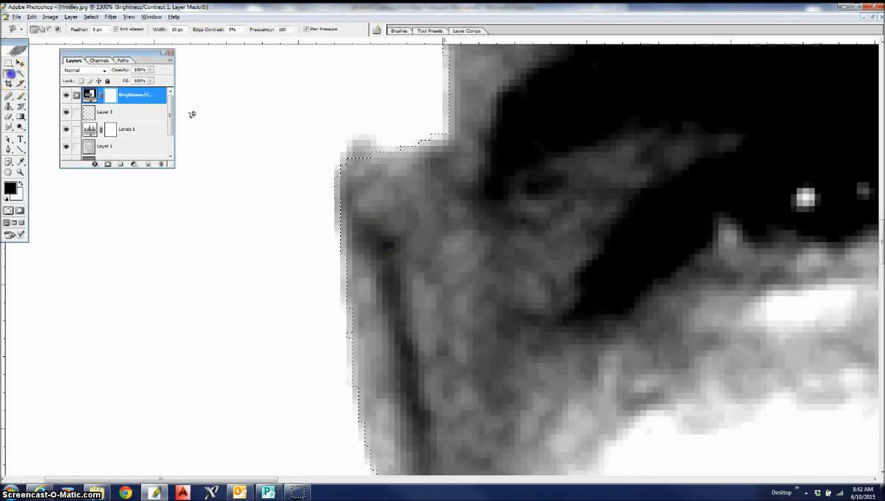
pyautogui.moveTo(387, 152); pyautogui.dragTo(471, 201)
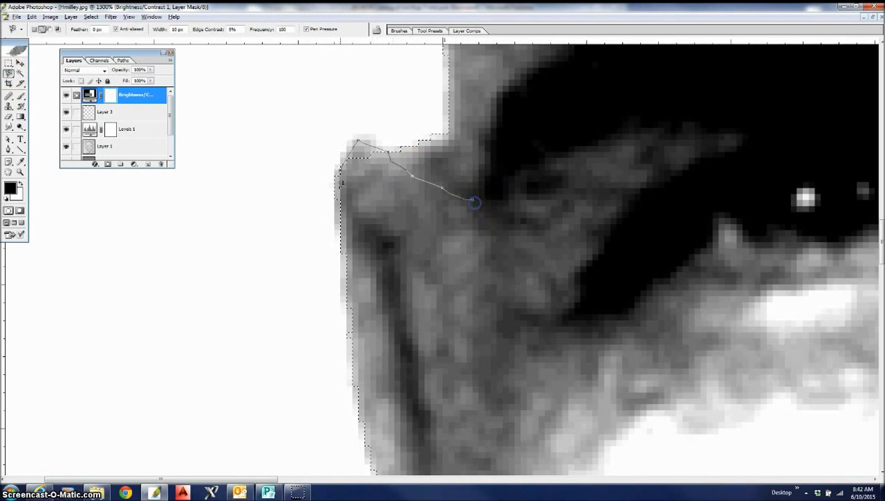
pyautogui.click(339, 188)
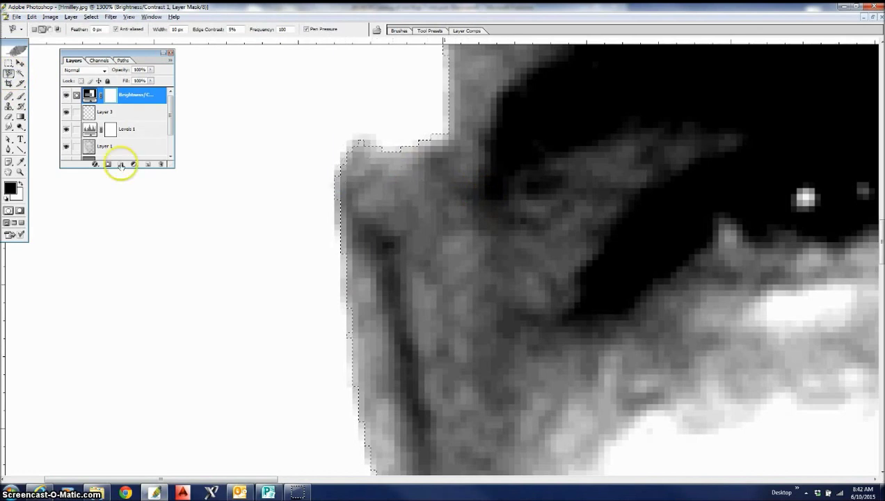
# - Hide the Brightness/Contrast layer and fit the whole photo on screen
pyautogui.click(66, 96)
pyautogui.click(20, 172)
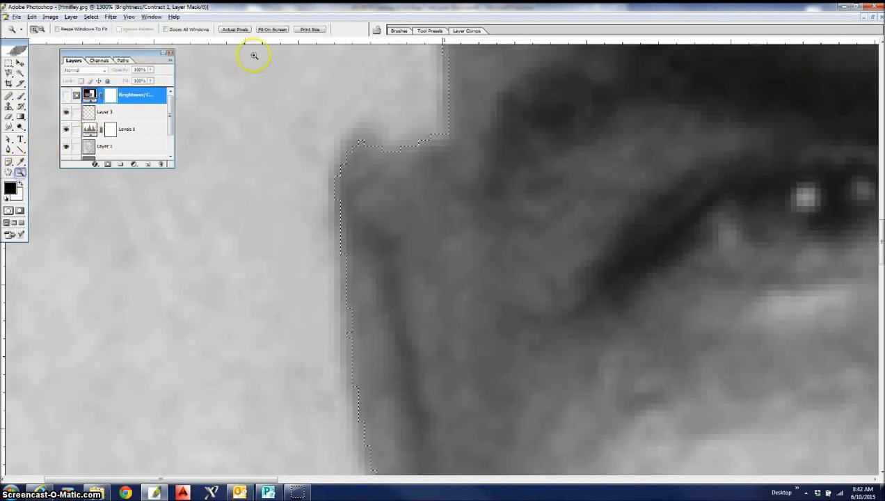
pyautogui.click(273, 31)
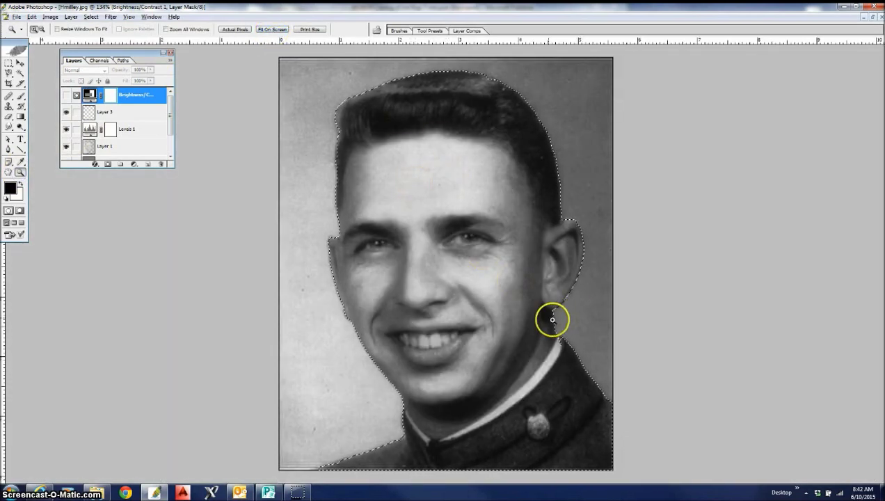
# - Try lasso paths on the collar edge below the ear, cancel them, and refit the portrait
pyautogui.moveTo(537, 318); pyautogui.dragTo(583, 364)
pyautogui.click(9, 72)
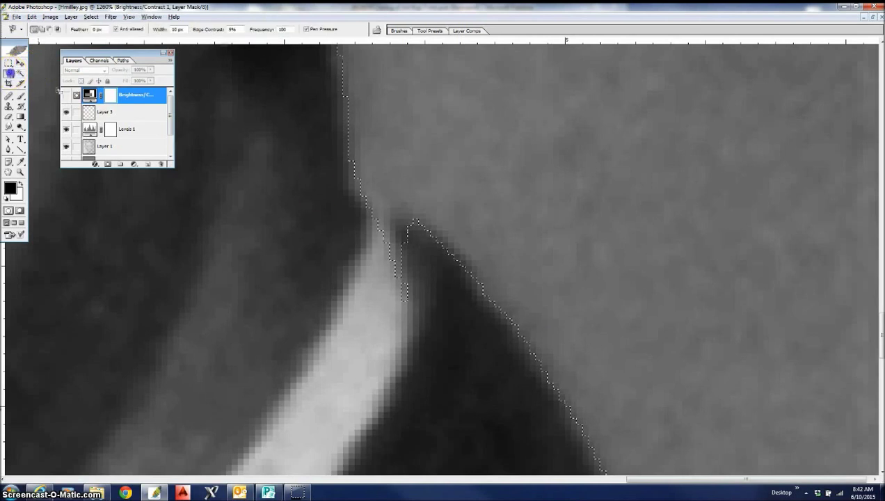
pyautogui.click(443, 304)
pyautogui.moveTo(444, 304); pyautogui.dragTo(456, 309)
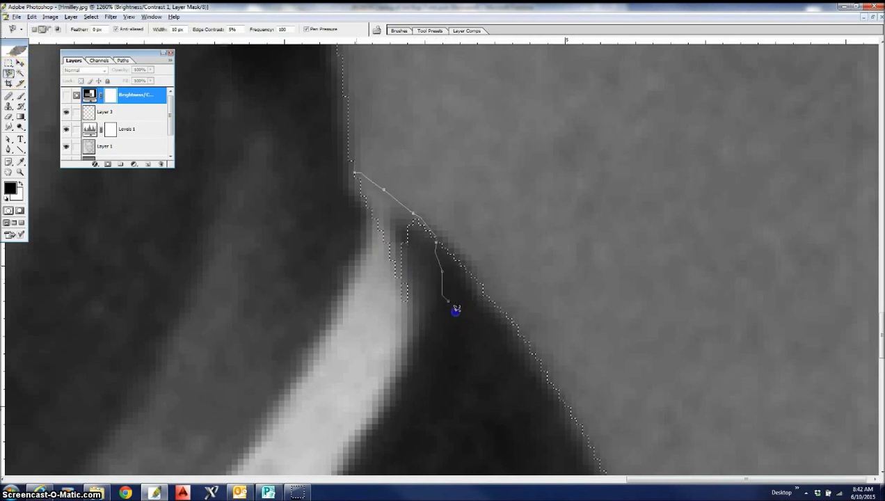
pyautogui.press('Escape')
pyautogui.click(412, 280)
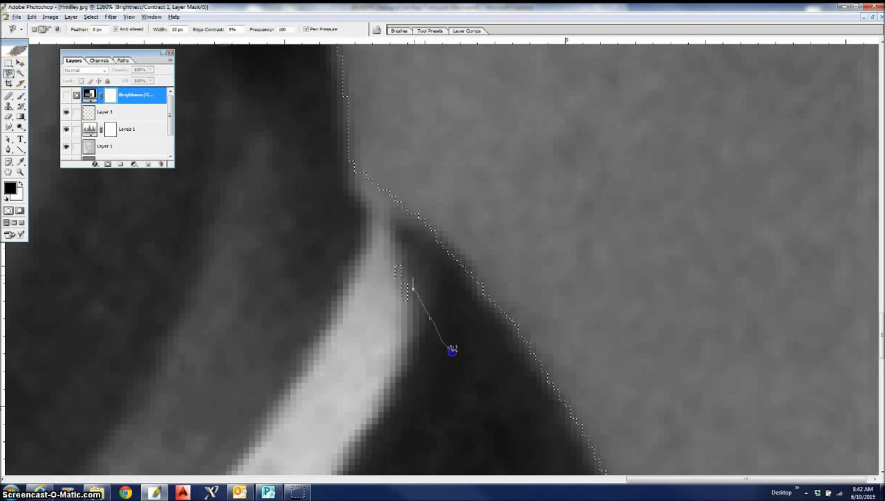
pyautogui.press('Escape')
pyautogui.click(174, 204)
pyautogui.click(21, 172)
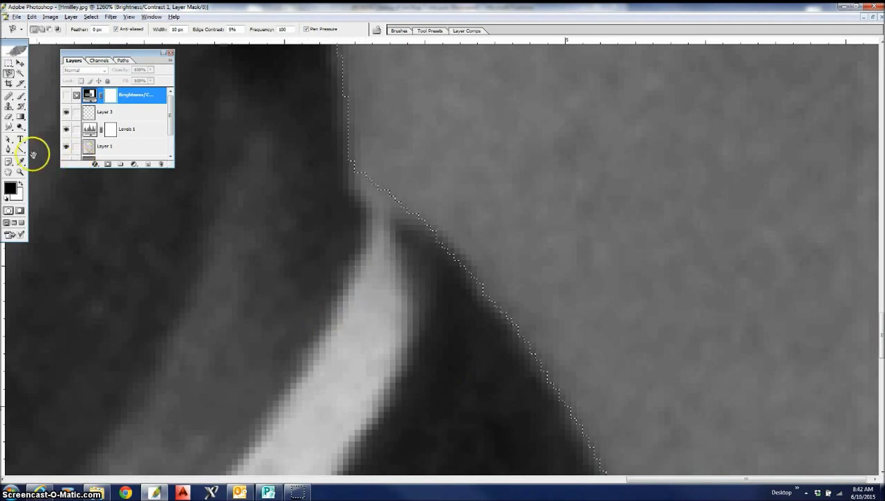
pyautogui.click(271, 29)
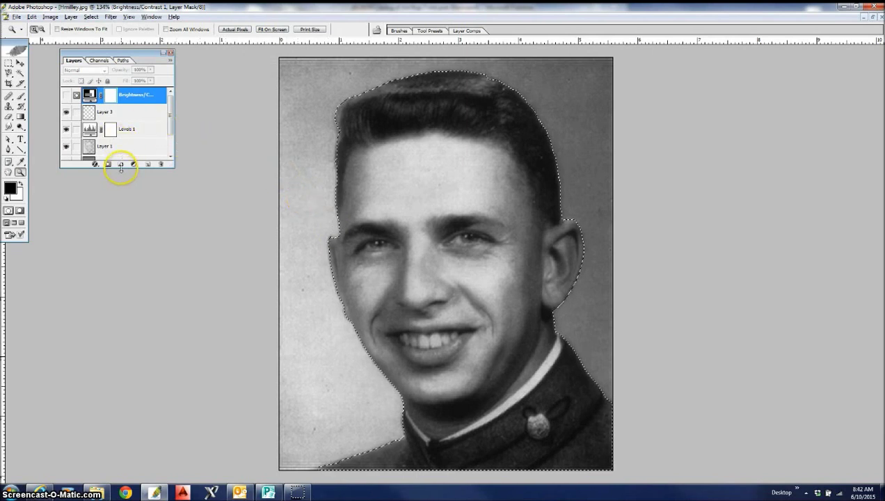
# - Create the Set 1 layer group and mask it with the current selection
pyautogui.moveTo(121, 166); pyautogui.dragTo(139, 265)
pyautogui.click(119, 269)
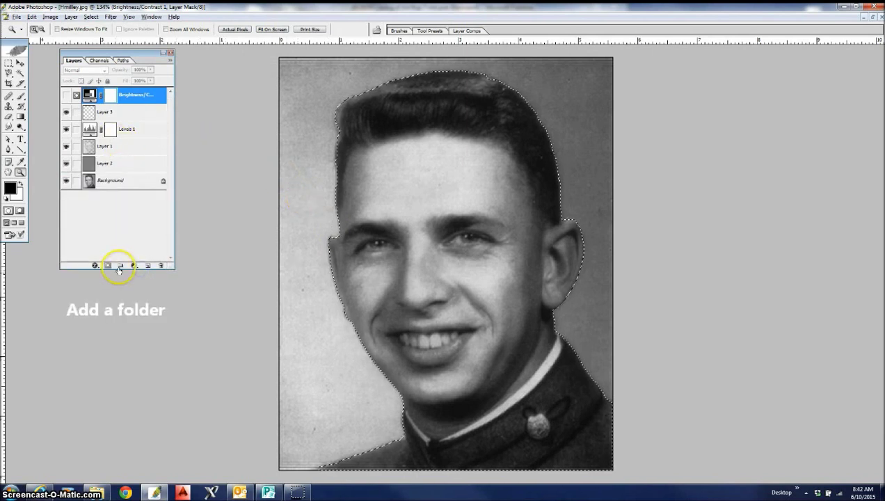
pyautogui.click(120, 267)
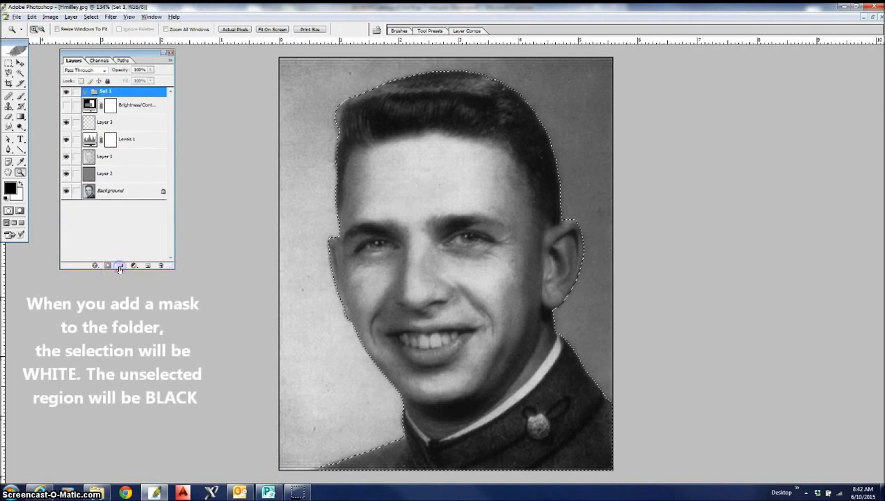
pyautogui.click(107, 266)
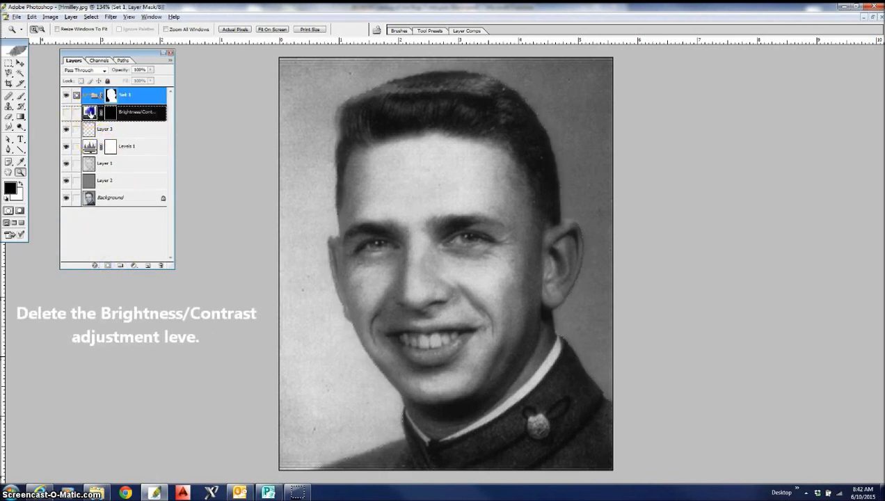
# - Delete Brightness/Contrast and move Layer 3, Levels 1, Layer 1 and Layer 2 into Set 1
pyautogui.click(89, 112)
pyautogui.moveTo(89, 112); pyautogui.dragTo(160, 266)
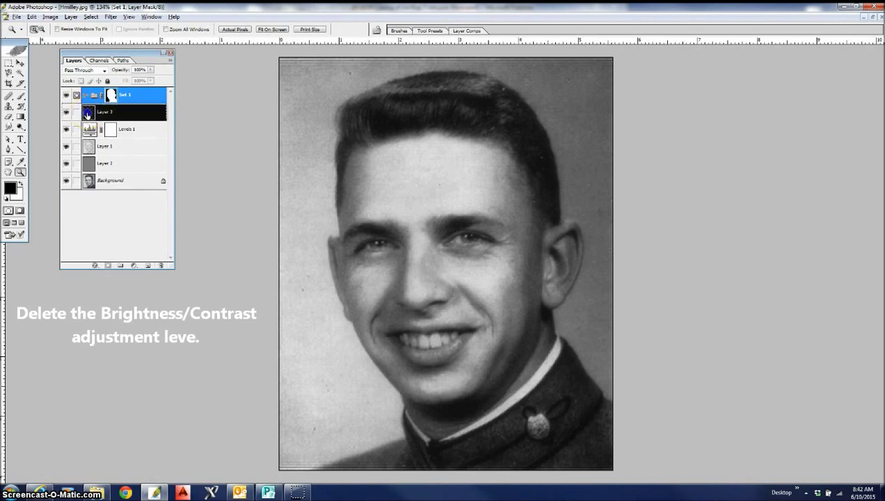
pyautogui.moveTo(89, 112); pyautogui.dragTo(111, 94)
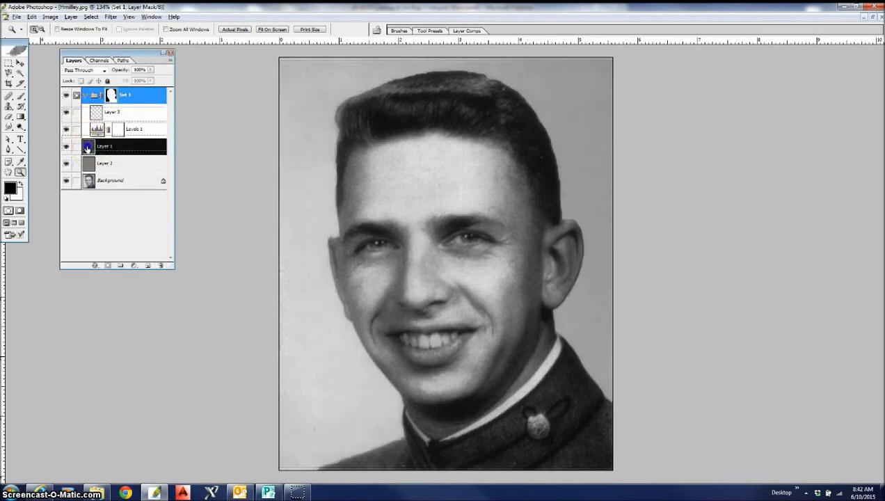
pyautogui.moveTo(89, 129); pyautogui.dragTo(94, 95)
pyautogui.moveTo(89, 146); pyautogui.dragTo(93, 95)
pyautogui.moveTo(90, 163); pyautogui.dragTo(94, 95)
# - Put a Background copy into Set 1, hide the original Background, and view the Set 1 mask
pyautogui.click(104, 182)
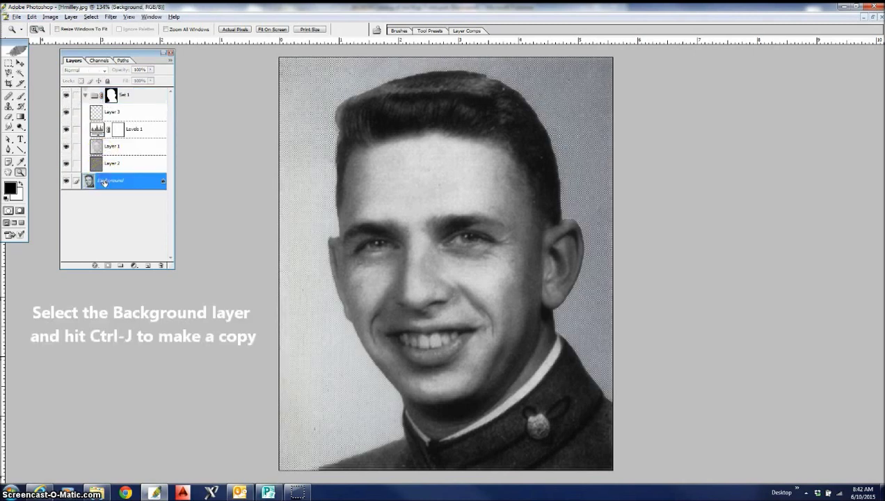
pyautogui.hotkey('ctrl', 'j')
pyautogui.moveTo(104, 181); pyautogui.dragTo(93, 171)
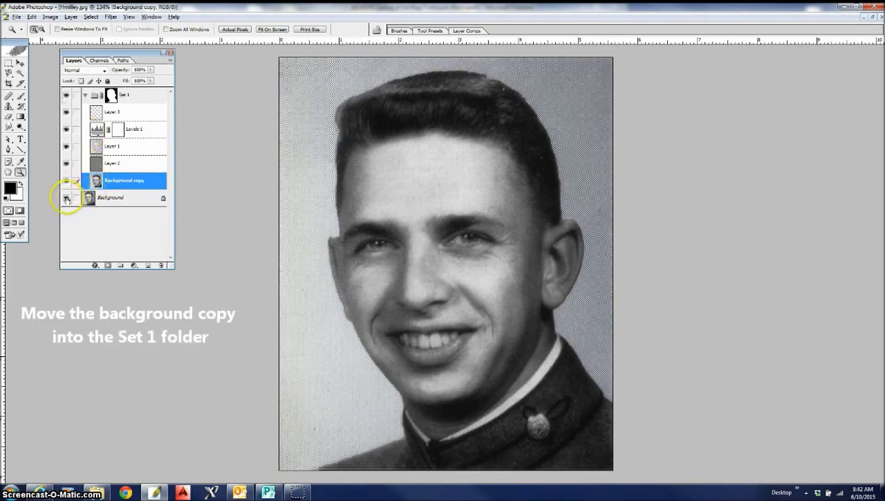
pyautogui.click(67, 199)
pyautogui.click(64, 96)
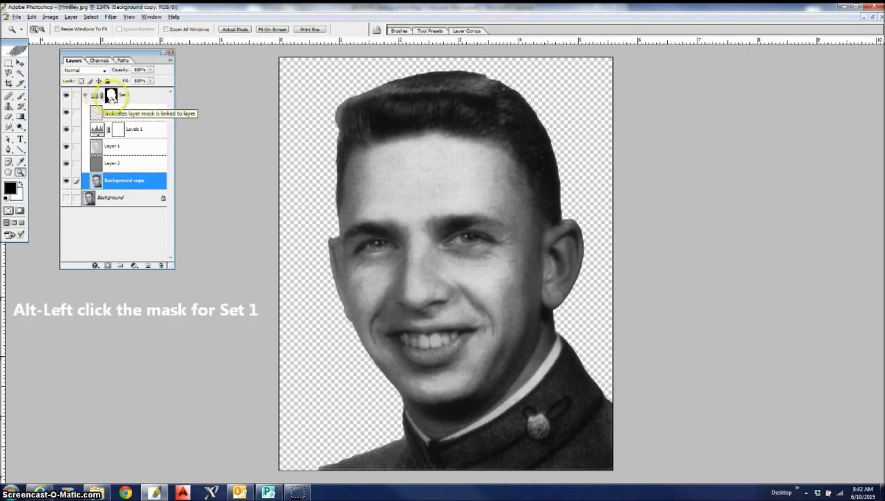
pyautogui.click(111, 96)
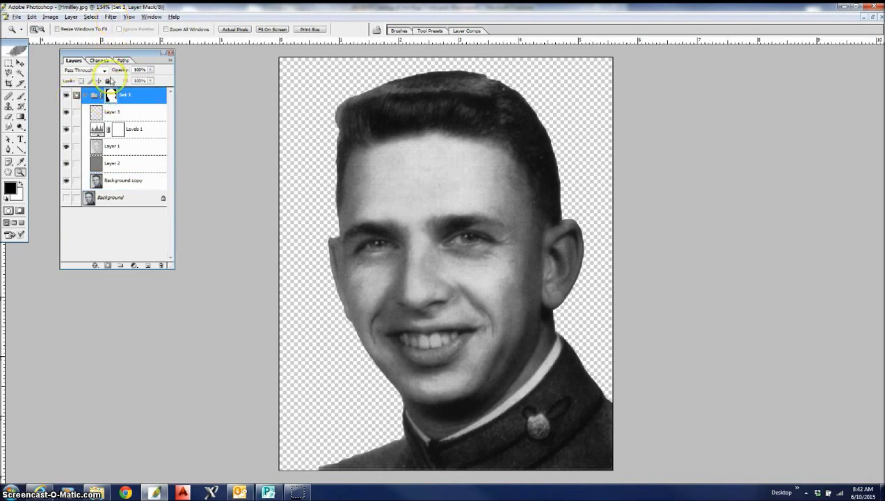
pyautogui.keyDown('alt'); pyautogui.click(112, 95); pyautogui.keyUp('alt')
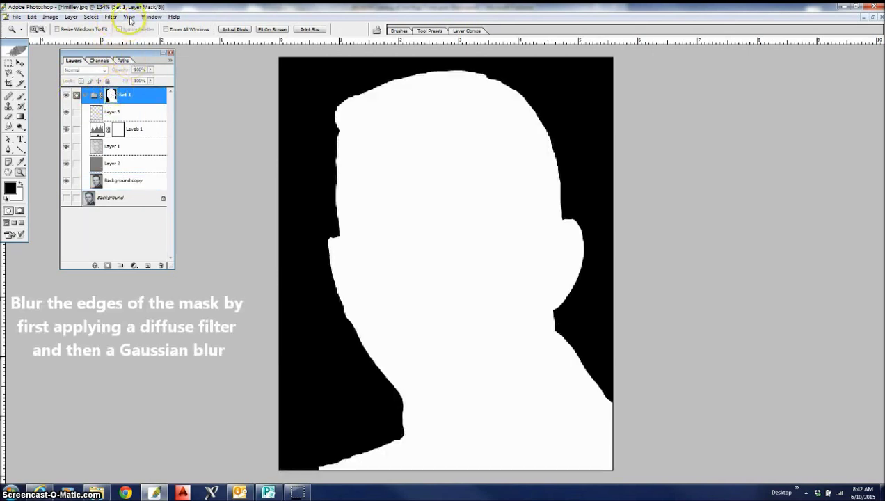
# - Apply the Diffuse filter to the Set 1 mask edges
pyautogui.click(111, 17)
pyautogui.moveTo(126, 177)
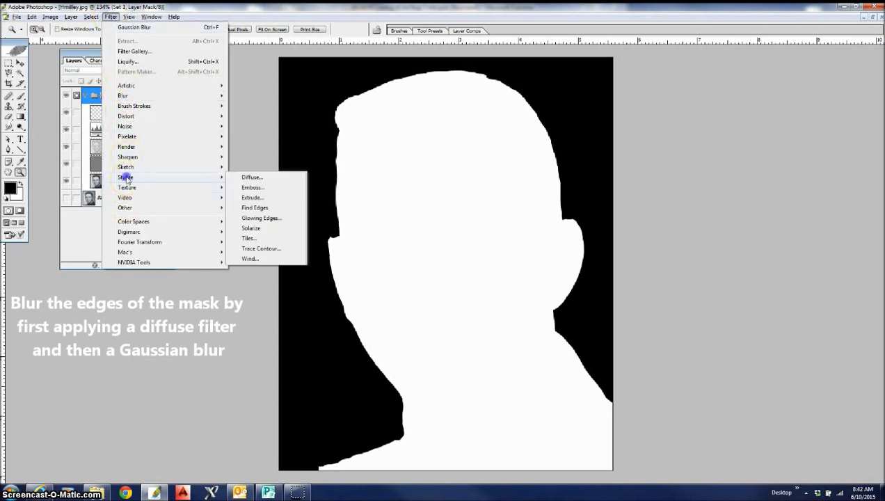
pyautogui.click(251, 178)
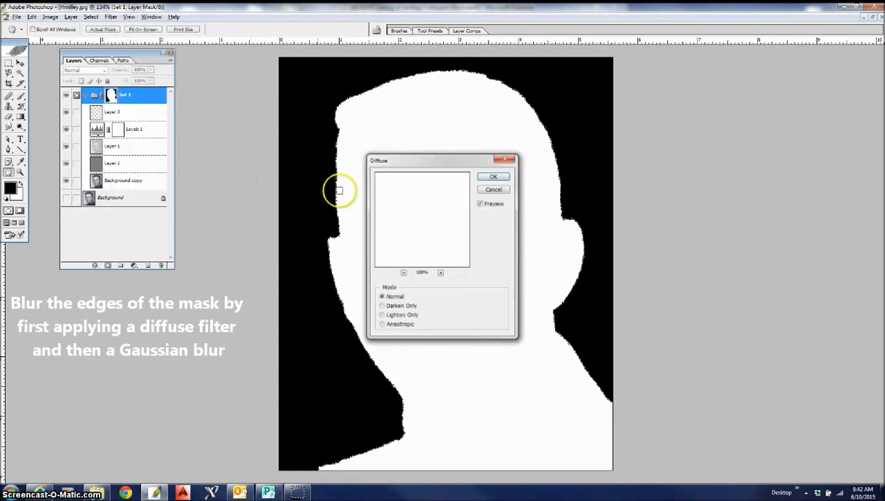
pyautogui.click(485, 177)
# - Blur the mask with a 2.1-pixel Gaussian Blur and return to the composite view
pyautogui.click(115, 18)
pyautogui.moveTo(123, 95)
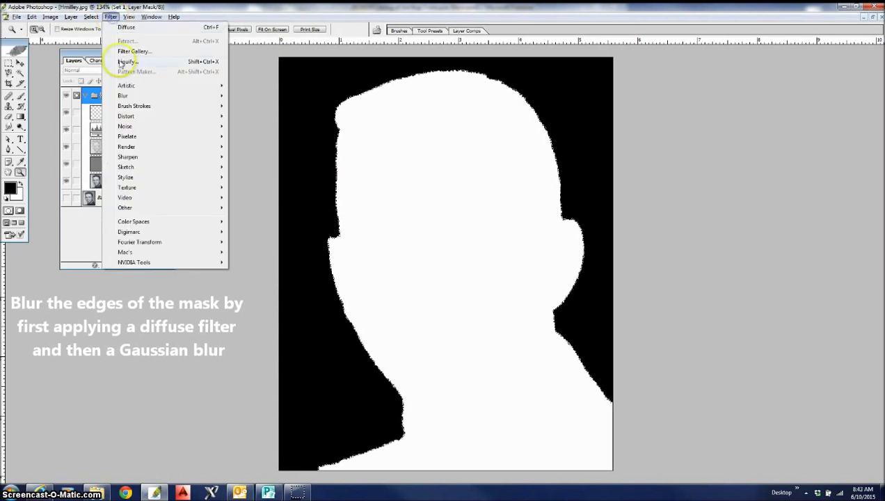
pyautogui.click(259, 126)
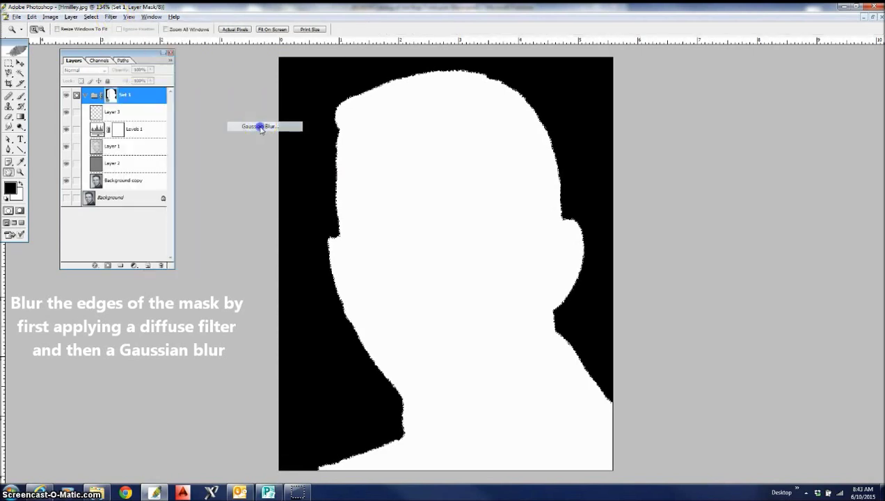
pyautogui.moveTo(614, 249); pyautogui.dragTo(615, 249)
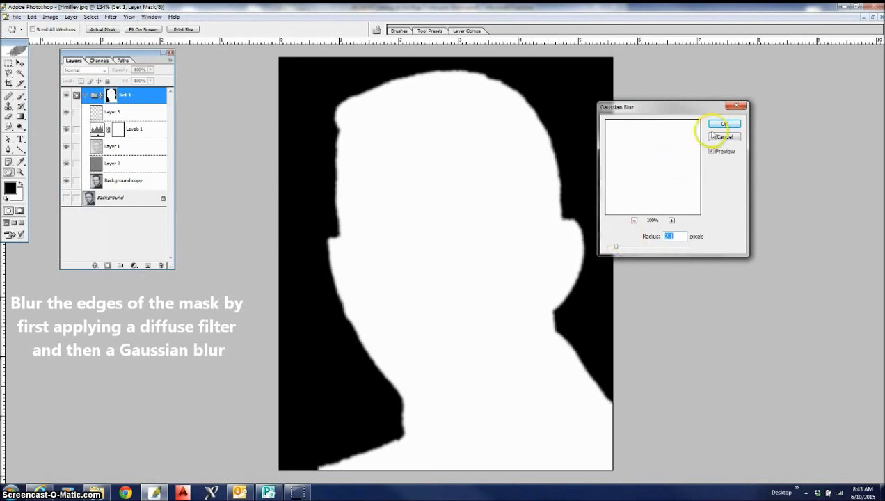
pyautogui.click(724, 124)
pyautogui.keyDown('alt'); pyautogui.click(110, 96); pyautogui.keyUp('alt')
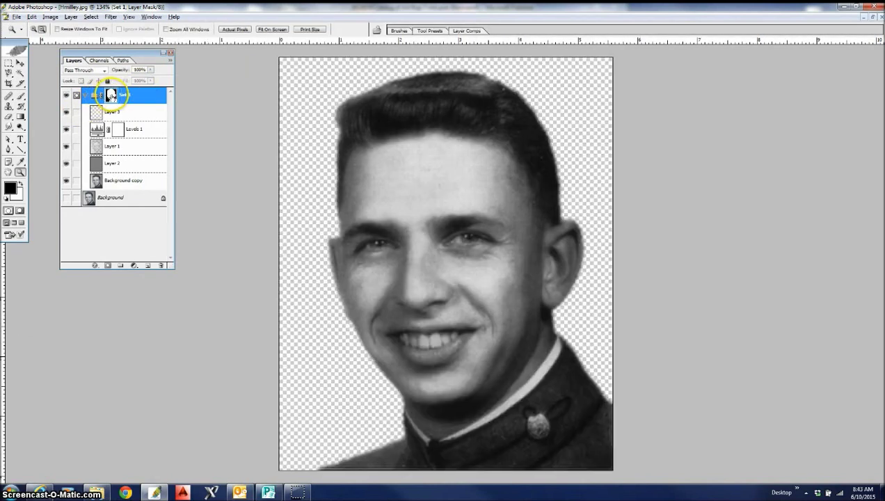
# - Add a new Layer 4 above the Background and make it active
pyautogui.click(103, 199)
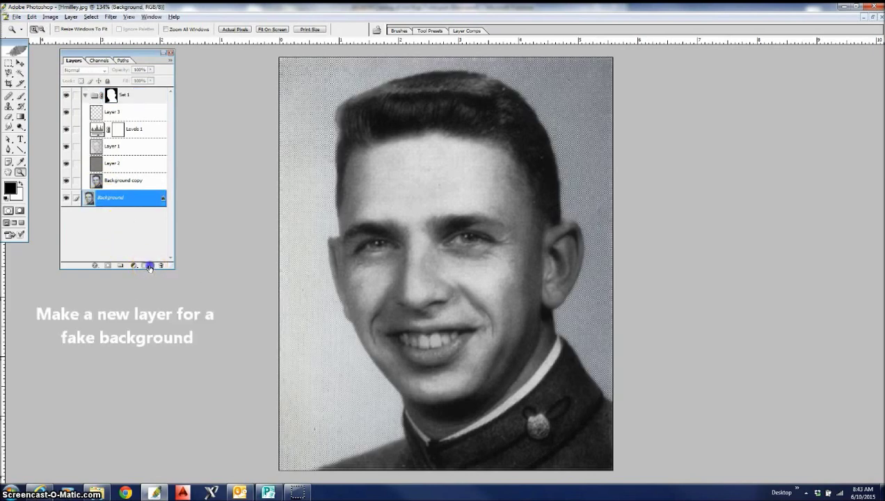
pyautogui.click(149, 266)
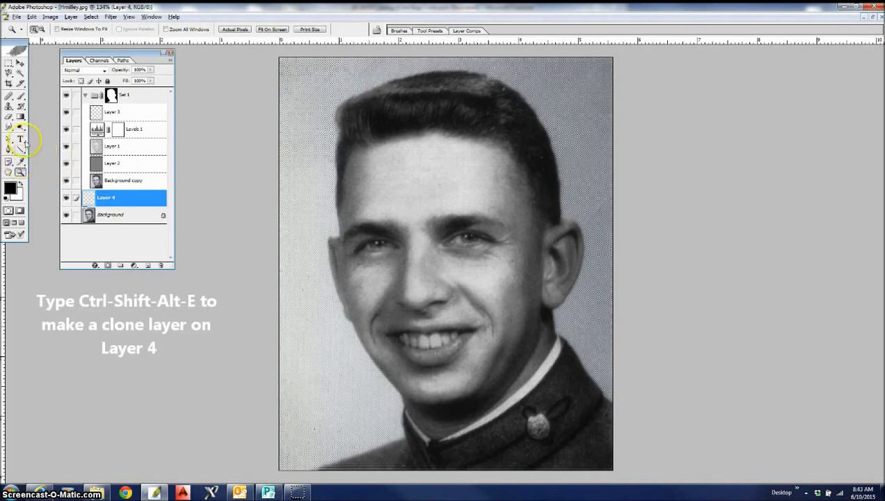
pyautogui.click(98, 200)
# - Apply a heavy Gaussian Blur with a larger radius to Layer 4
pyautogui.click(109, 16)
pyautogui.moveTo(125, 126)
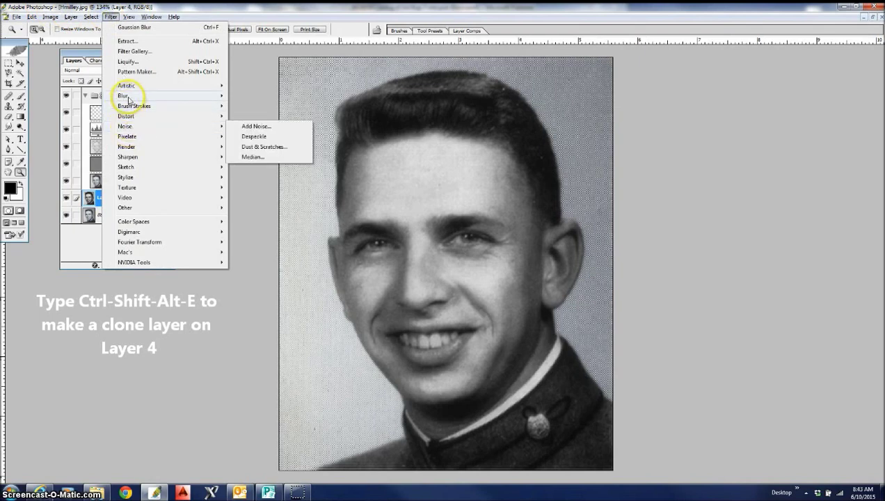
pyautogui.click(260, 126)
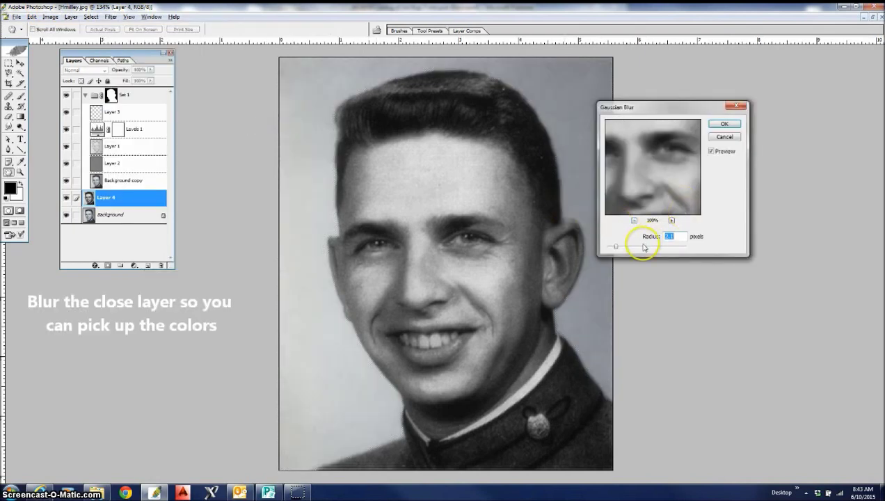
pyautogui.moveTo(673, 213); pyautogui.dragTo(674, 195)
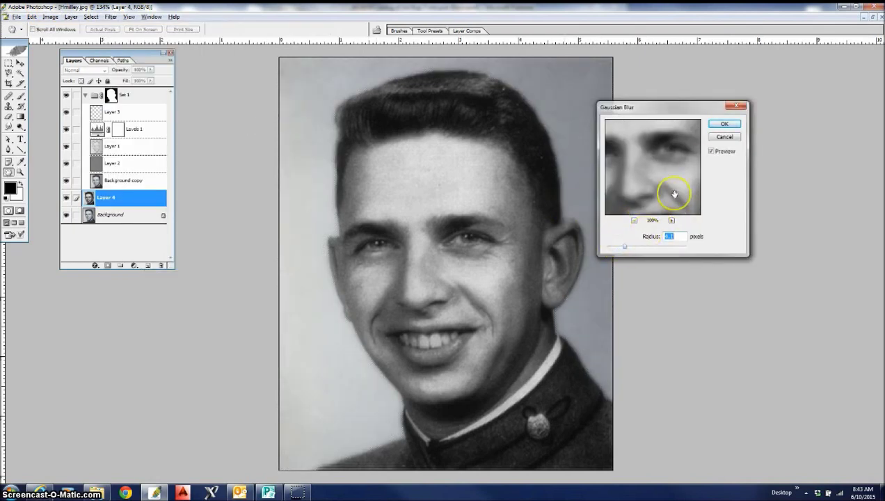
pyautogui.click(723, 125)
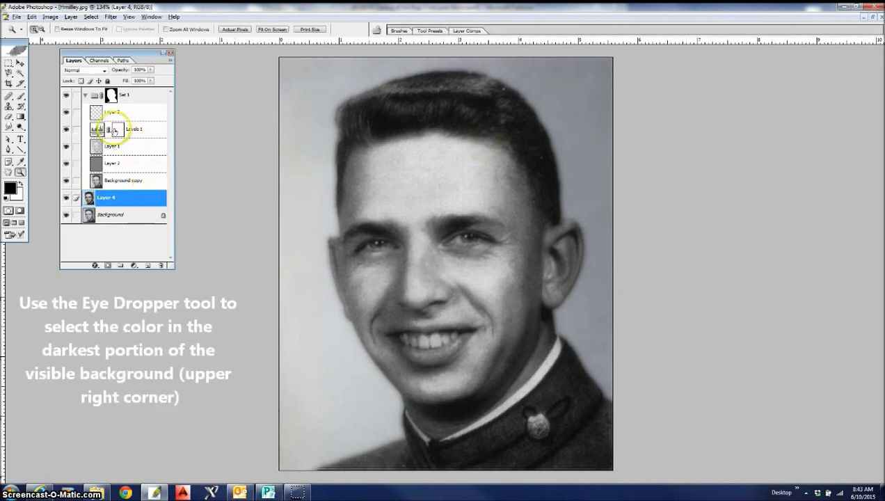
# - Sample the dark upper-right and light lower-left background grays as colours
pyautogui.click(21, 162)
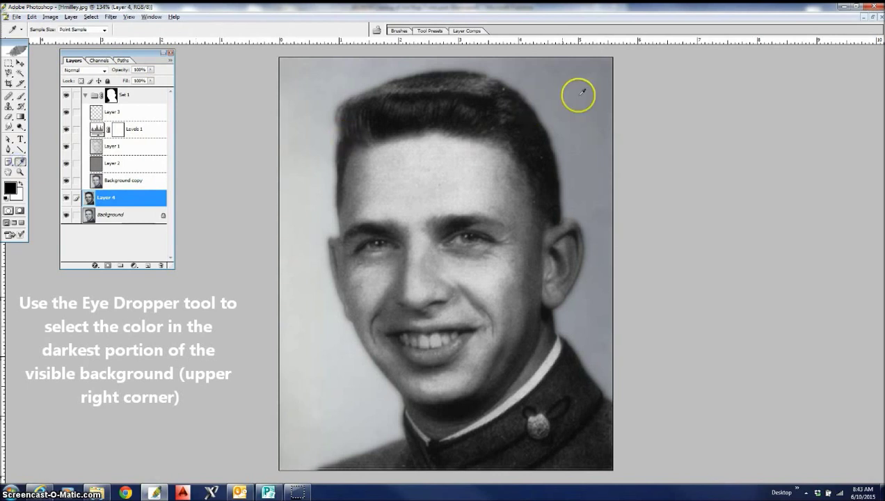
pyautogui.moveTo(579, 92); pyautogui.dragTo(599, 68)
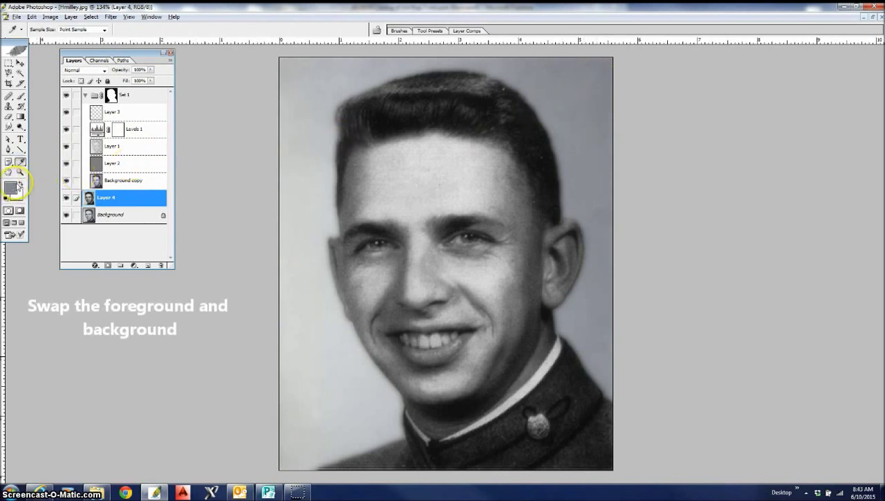
pyautogui.click(299, 389)
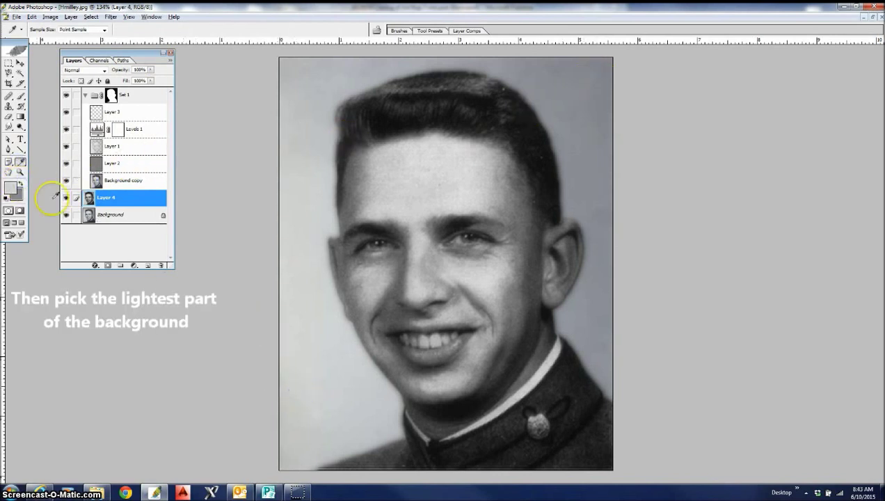
# - Fill Layer 4 with a foreground-to-background gradient from upper right to lower left
pyautogui.click(20, 117)
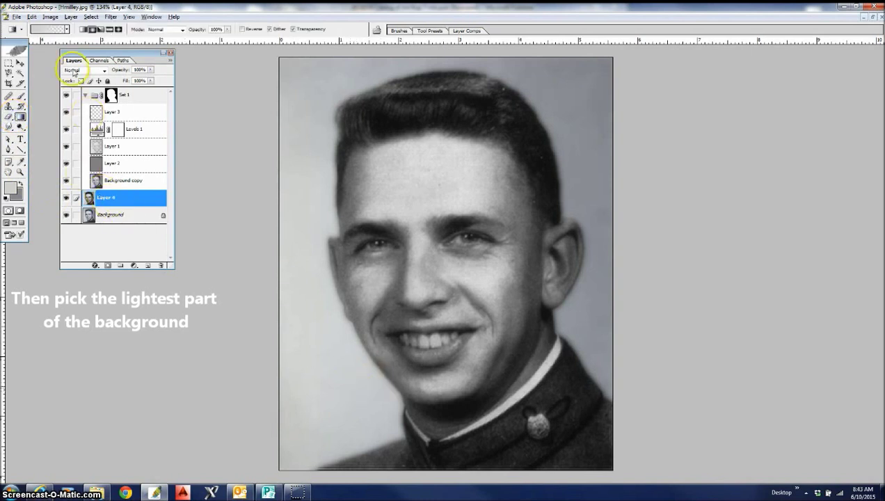
pyautogui.click(66, 29)
pyautogui.click(19, 47)
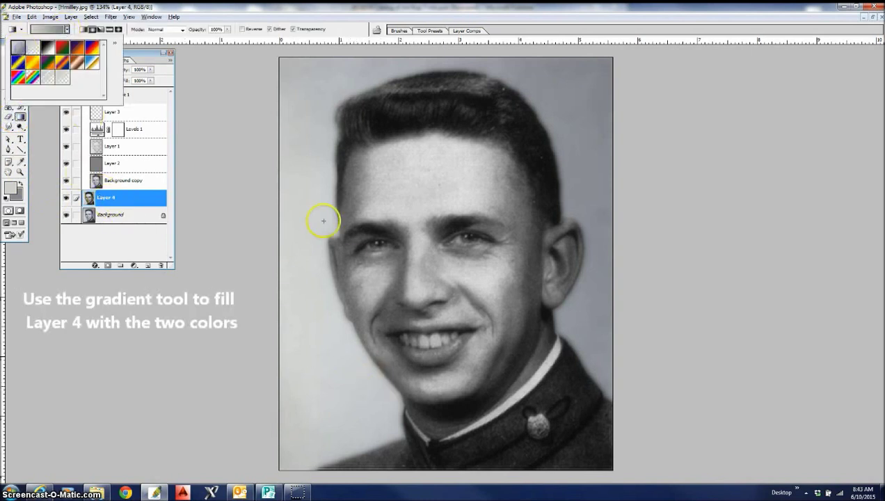
pyautogui.click(322, 9)
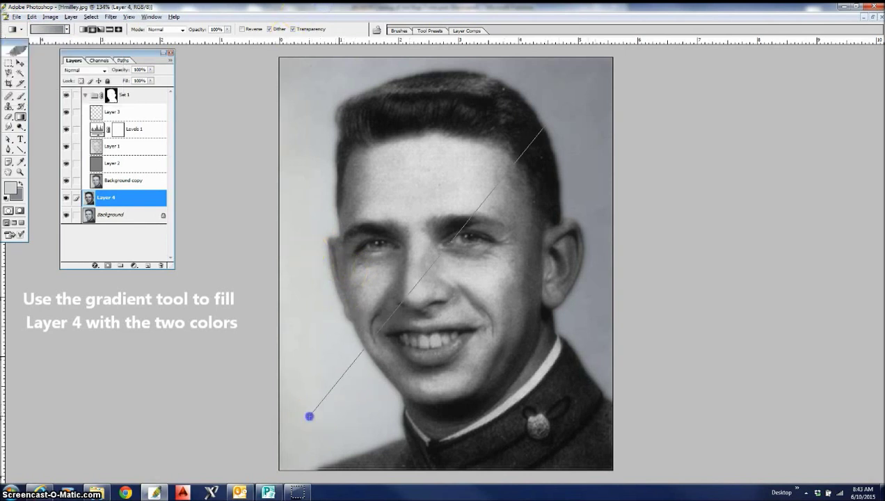
pyautogui.moveTo(310, 417); pyautogui.dragTo(309, 416)
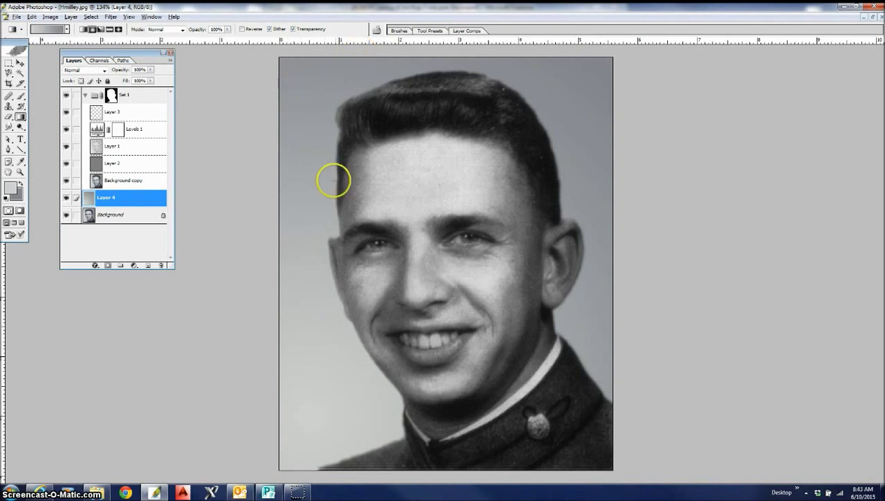
# - Toggle the portrait off and on to check the gradient, then zoom in on the face edge
pyautogui.click(67, 94)
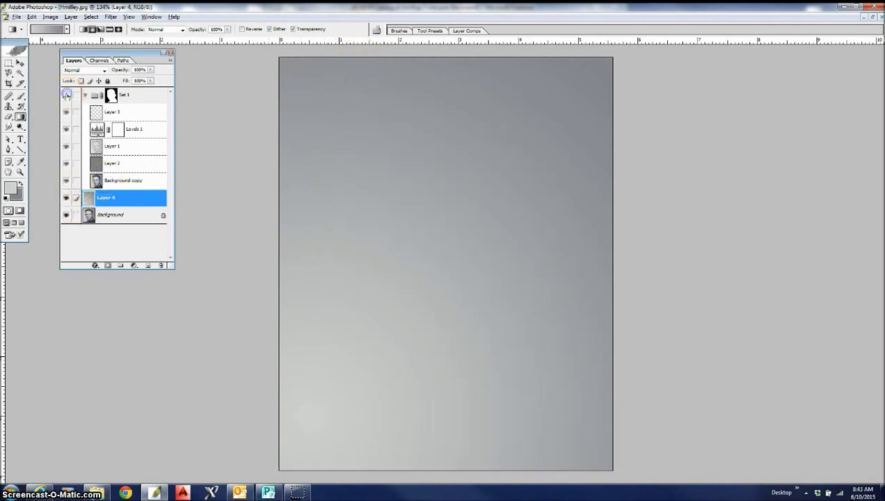
pyautogui.click(67, 95)
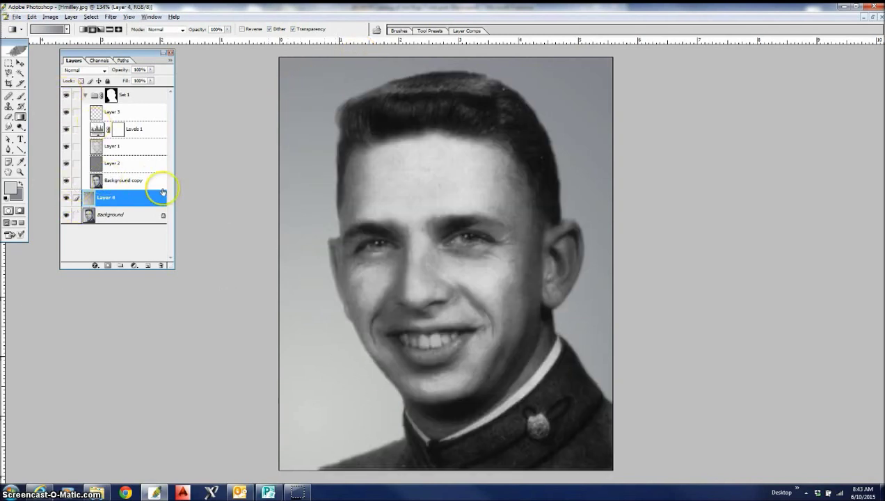
pyautogui.press('z')
pyautogui.moveTo(292, 238); pyautogui.dragTo(386, 323)
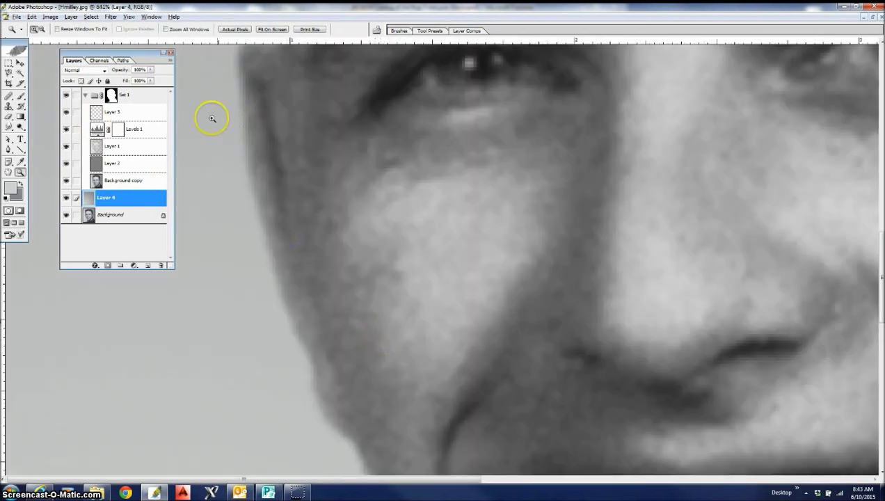
pyautogui.moveTo(129, 55); pyautogui.dragTo(459, 90)
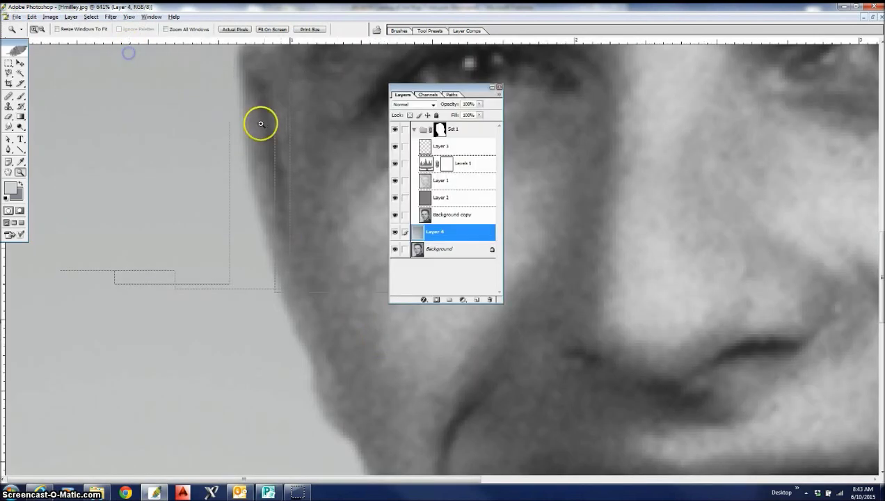
# - Apply Add Noise, a Minimum filter, then a second Add Noise pass to the gradient
pyautogui.click(110, 17)
pyautogui.moveTo(126, 126)
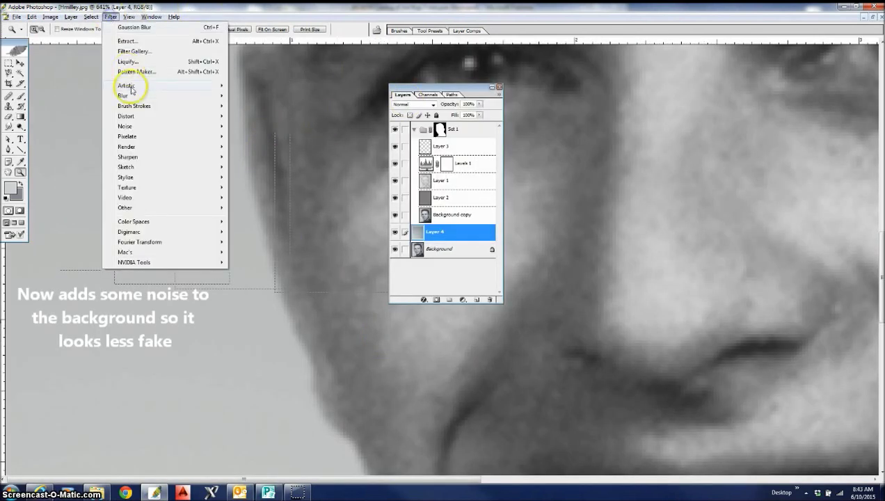
pyautogui.click(254, 127)
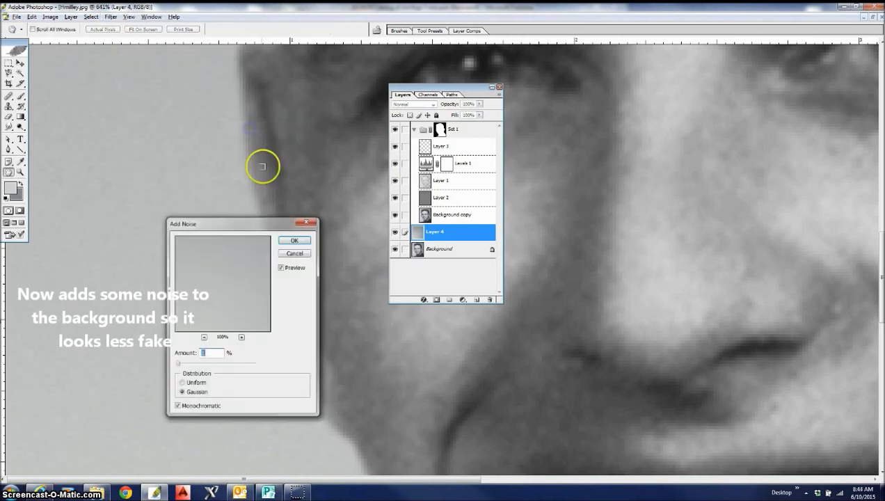
pyautogui.click(294, 240)
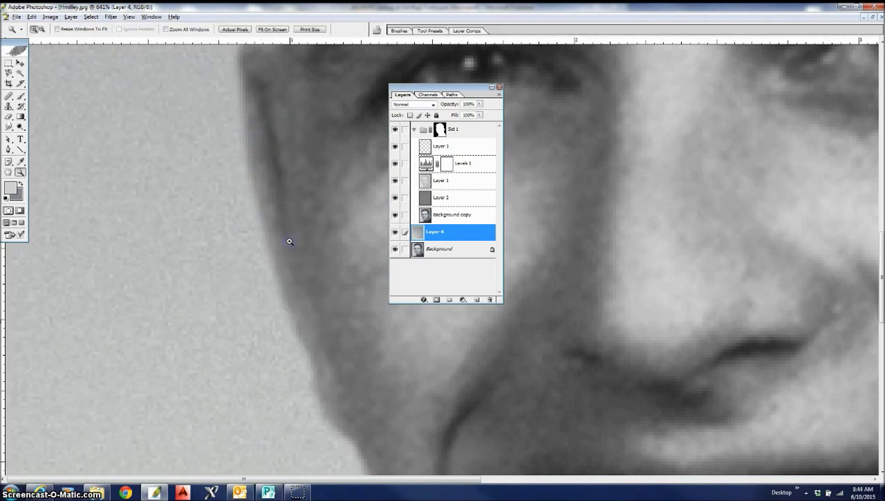
pyautogui.click(111, 16)
pyautogui.moveTo(125, 207)
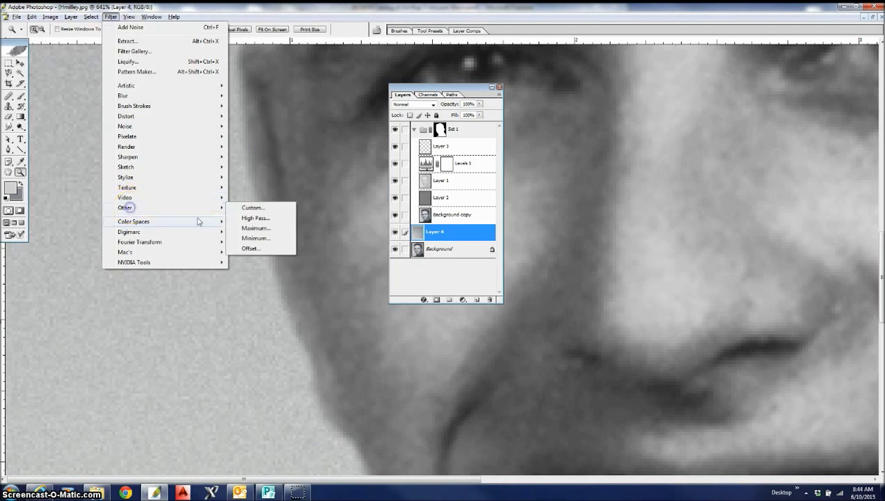
pyautogui.click(247, 238)
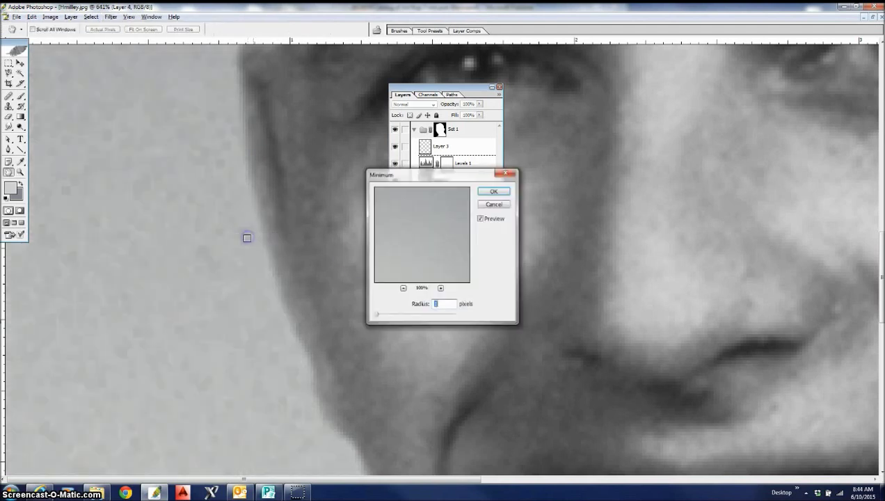
pyautogui.click(489, 192)
pyautogui.click(112, 17)
pyautogui.moveTo(124, 126)
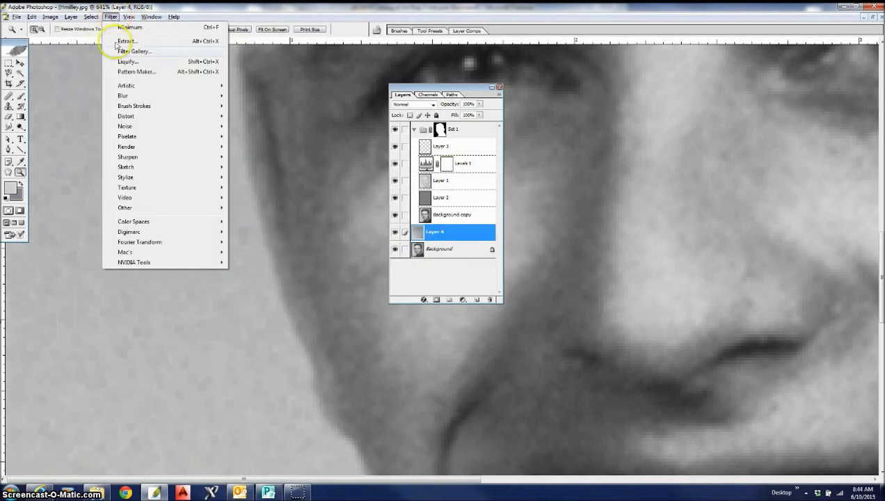
pyautogui.click(252, 126)
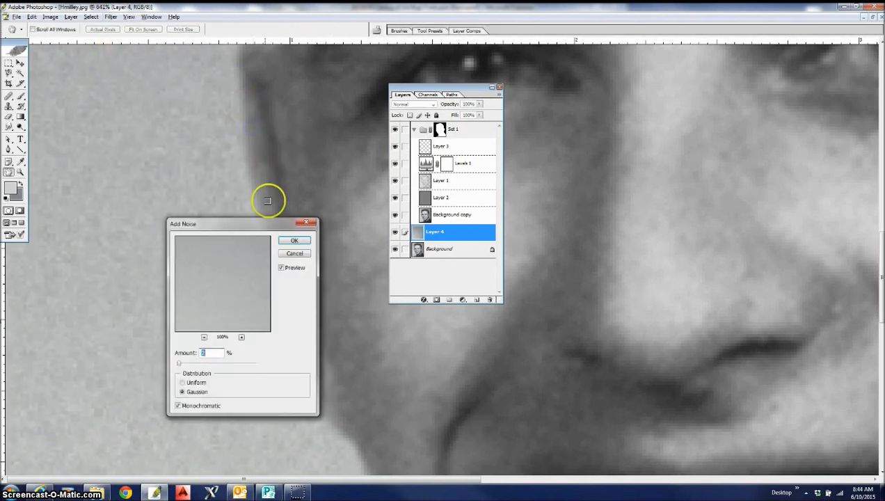
pyautogui.click(294, 241)
# - Select Layer 3, hide Layer 4 and Background, and add a new layer above Layer 3
pyautogui.press('z')
pyautogui.click(236, 29)
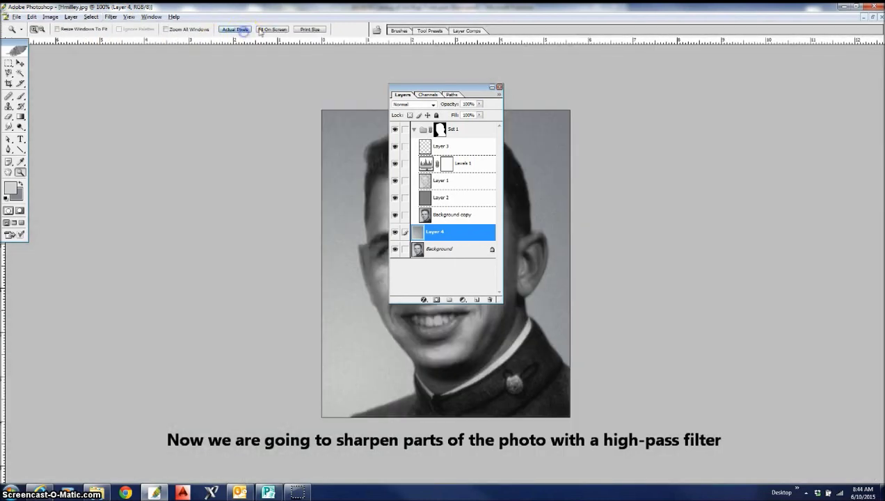
pyautogui.moveTo(426, 88); pyautogui.dragTo(133, 103)
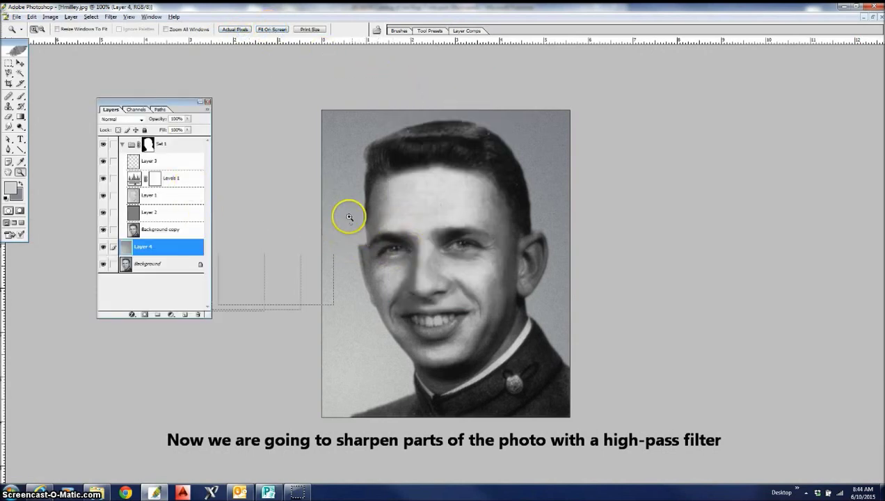
pyautogui.moveTo(348, 214); pyautogui.dragTo(524, 304)
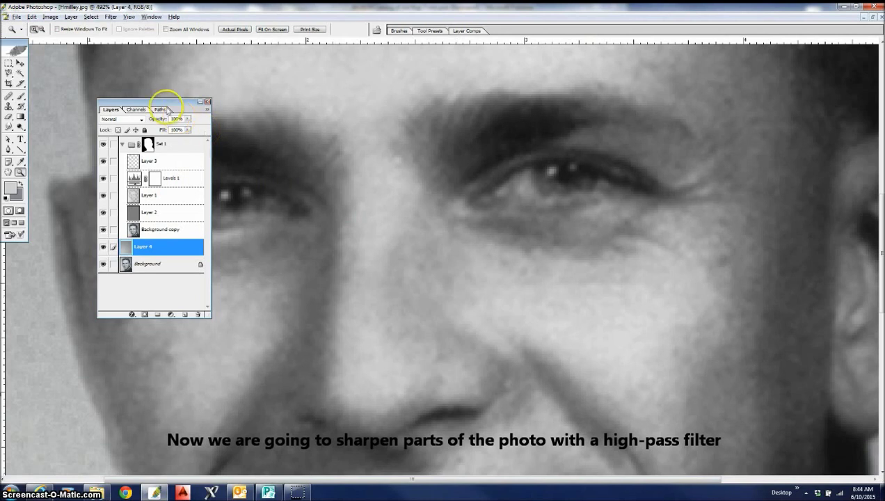
pyautogui.click(153, 161)
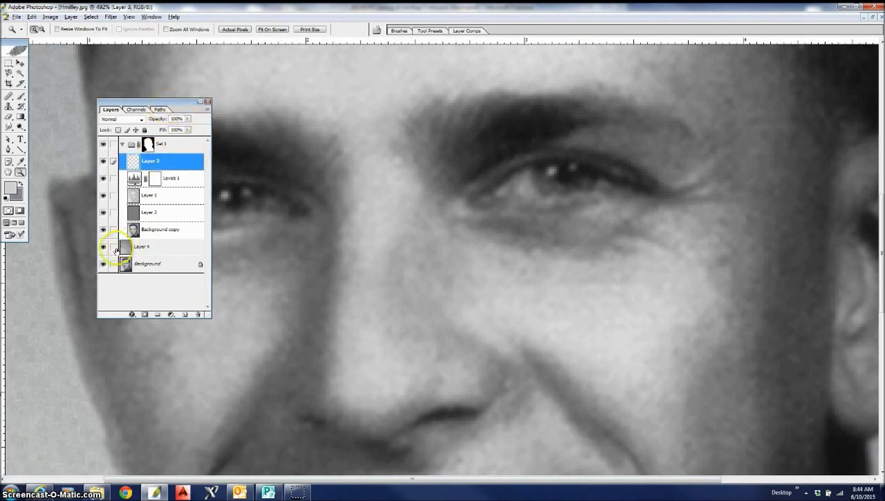
pyautogui.click(103, 247)
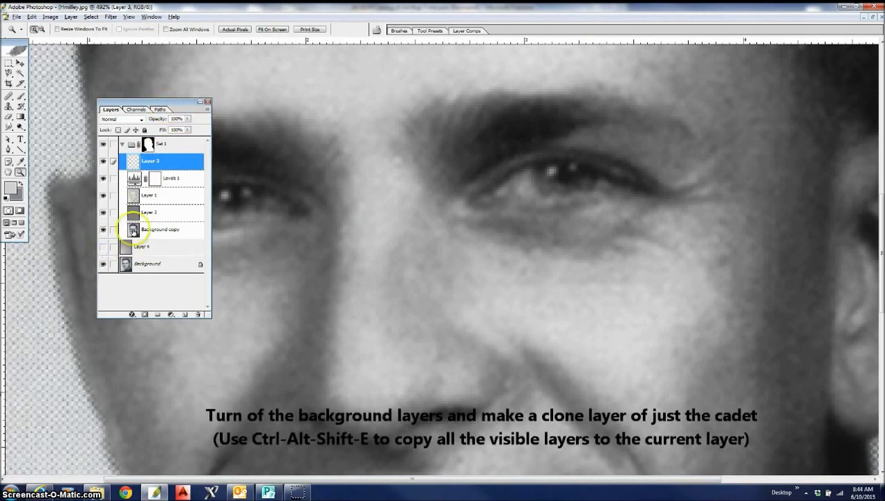
pyautogui.click(104, 265)
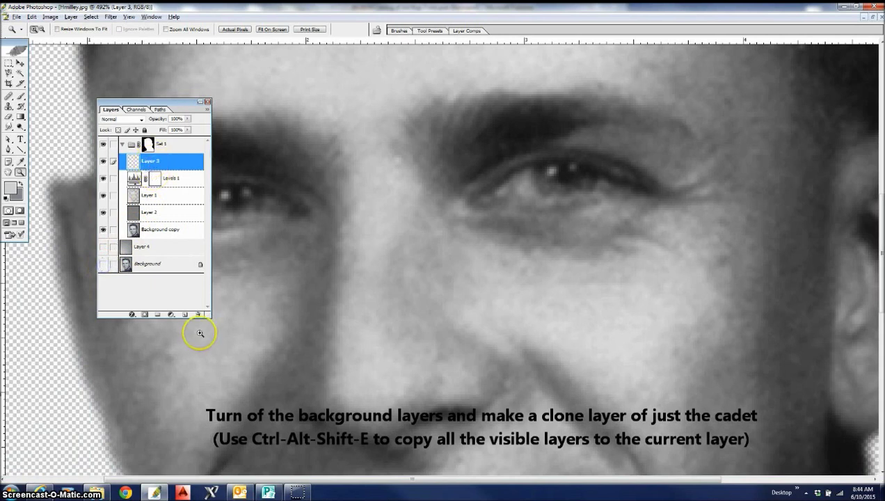
pyautogui.click(184, 315)
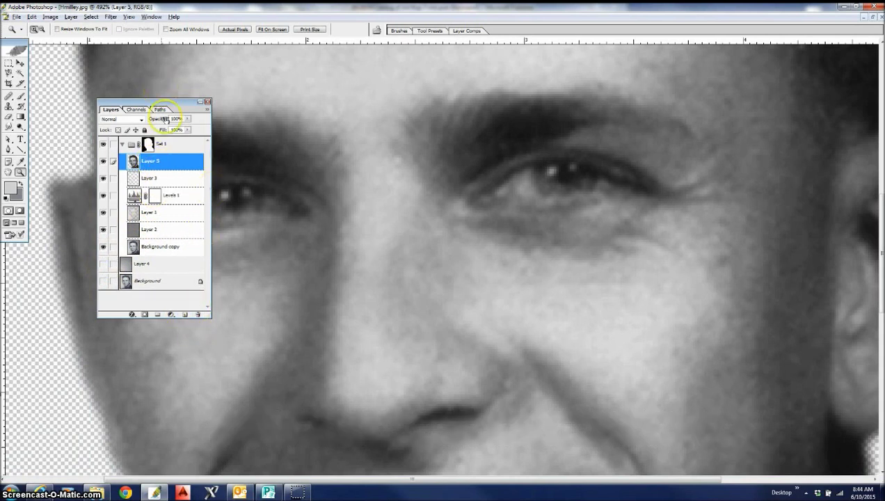
# - Set Layer 5's blend mode to Overlay and fit the portrait on screen
pyautogui.click(136, 120)
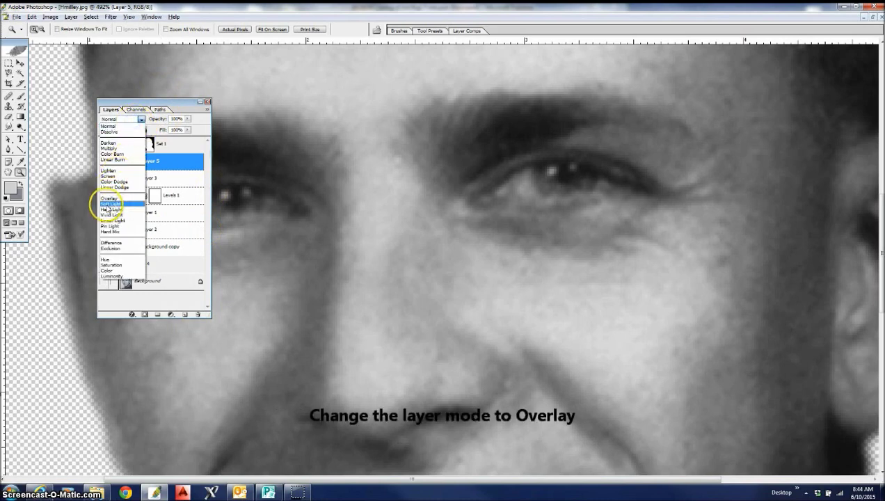
pyautogui.click(108, 199)
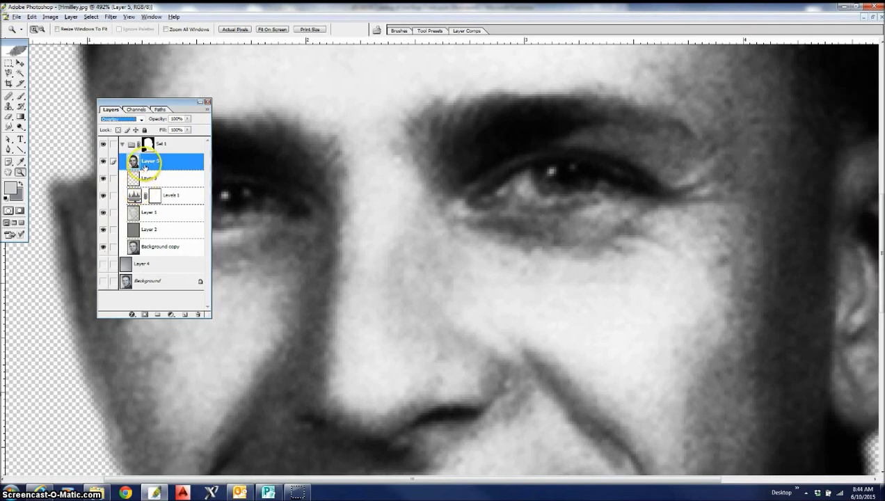
pyautogui.click(271, 29)
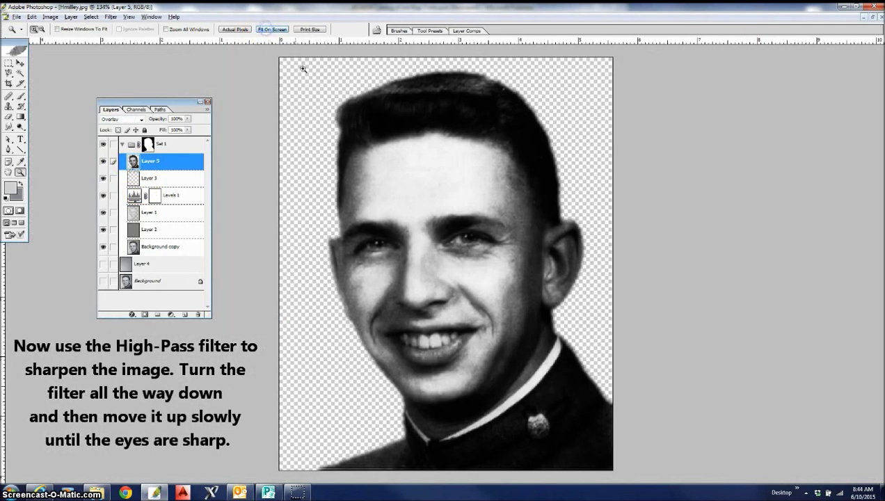
# - Apply a High Pass filter with a minimal radius to Layer 5
pyautogui.click(113, 18)
pyautogui.moveTo(126, 207)
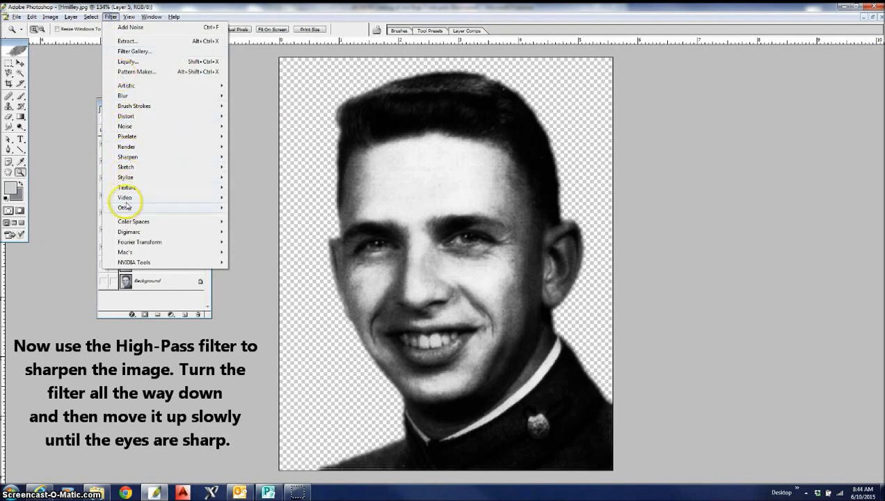
pyautogui.click(252, 218)
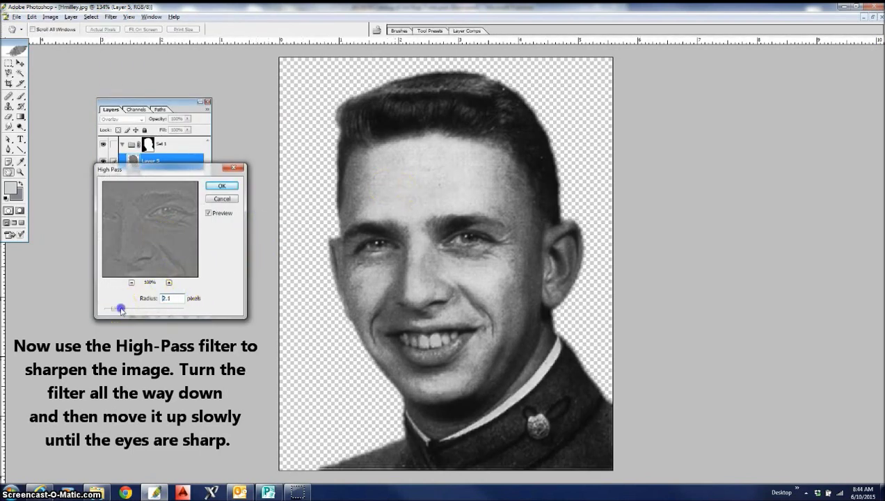
pyautogui.moveTo(121, 309); pyautogui.dragTo(103, 312)
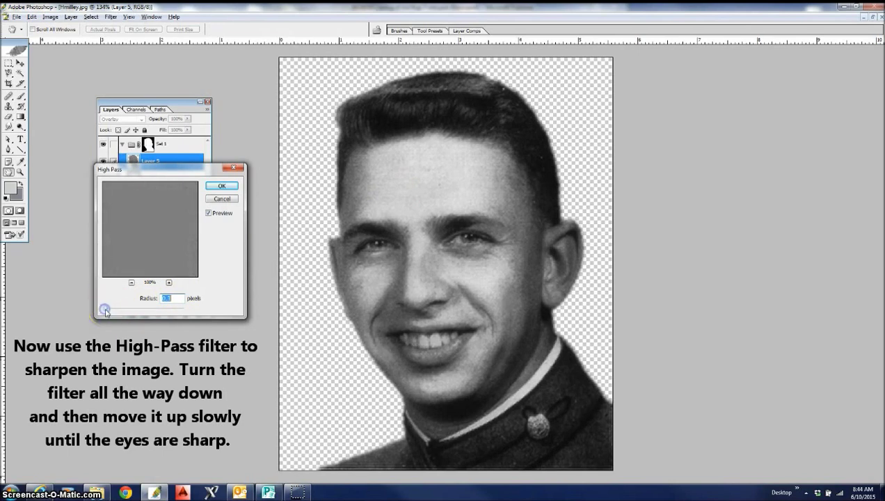
pyautogui.click(222, 186)
# - Add an inverted black mask to Layer 5 and set up a 50% opacity brush
pyautogui.click(144, 315)
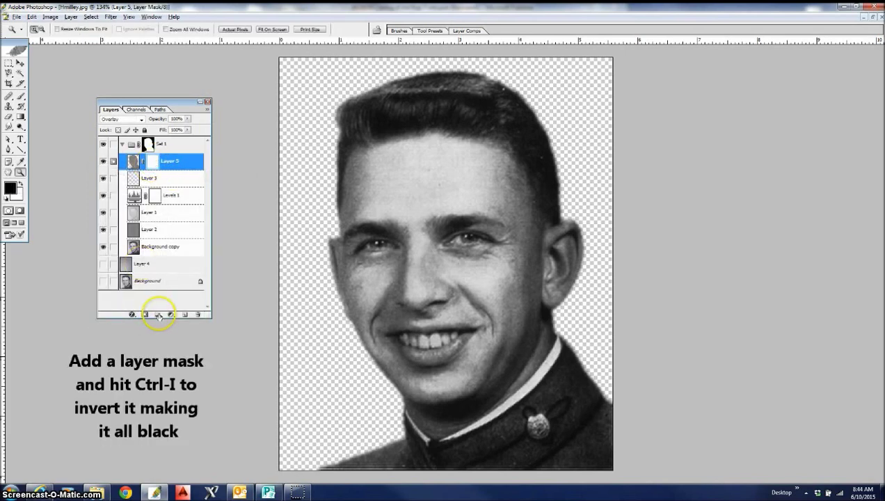
pyautogui.hotkey('ctrl', 'i')
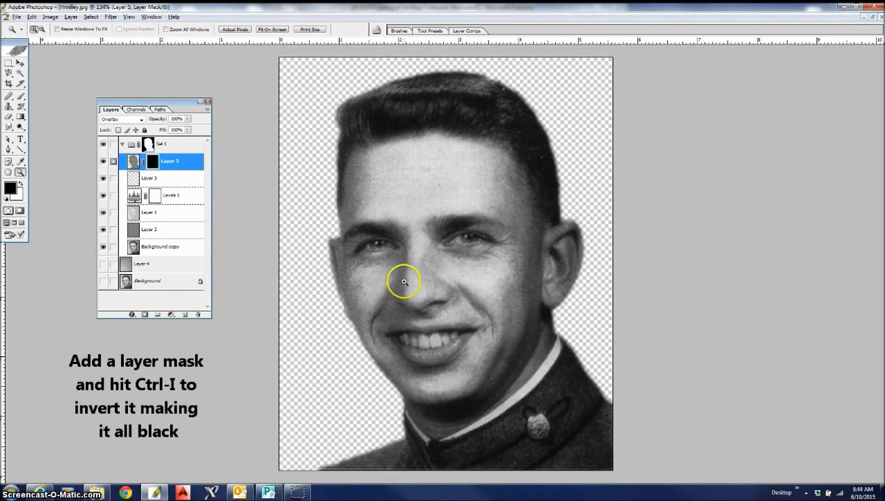
pyautogui.click(20, 95)
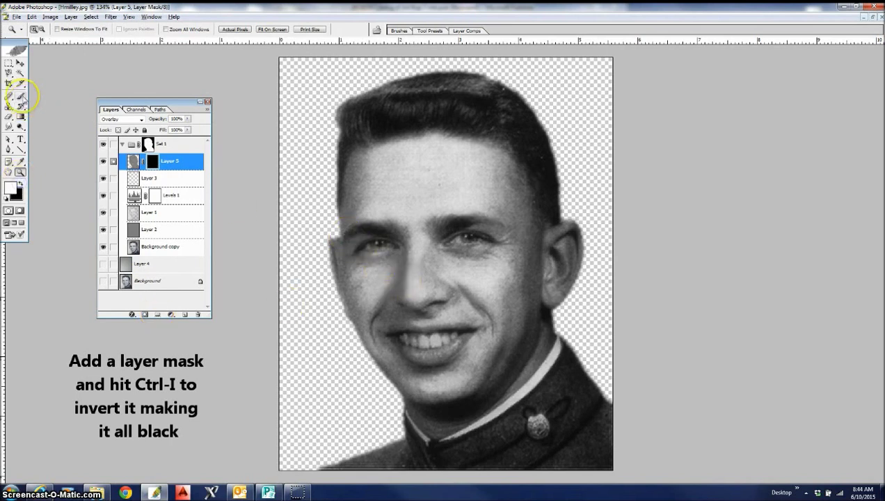
pyautogui.write('50')
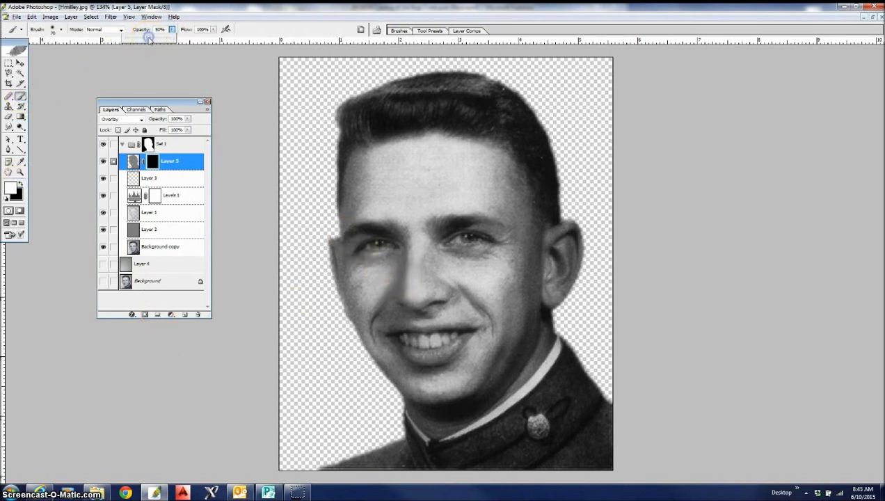
pyautogui.rightClick(364, 240)
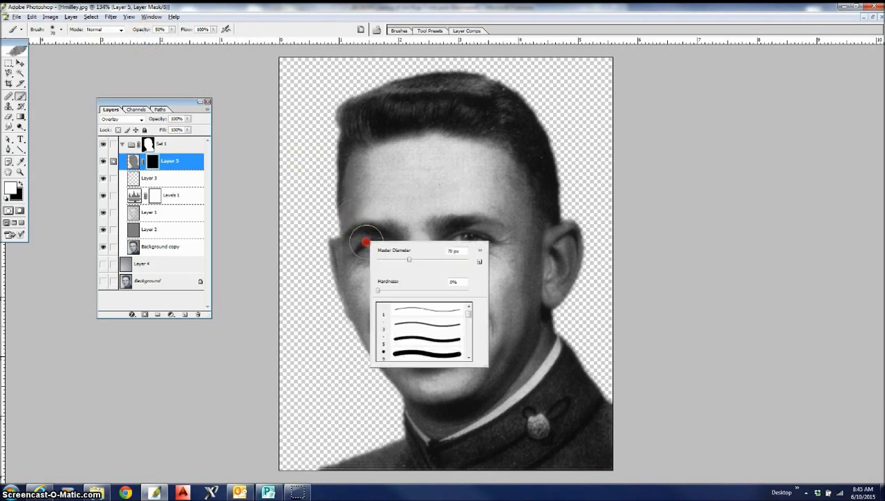
pyautogui.click(385, 83)
# - Paint white over the eyes, teeth, hair, uniform button and collar to reveal sharpening
pyautogui.click(387, 245)
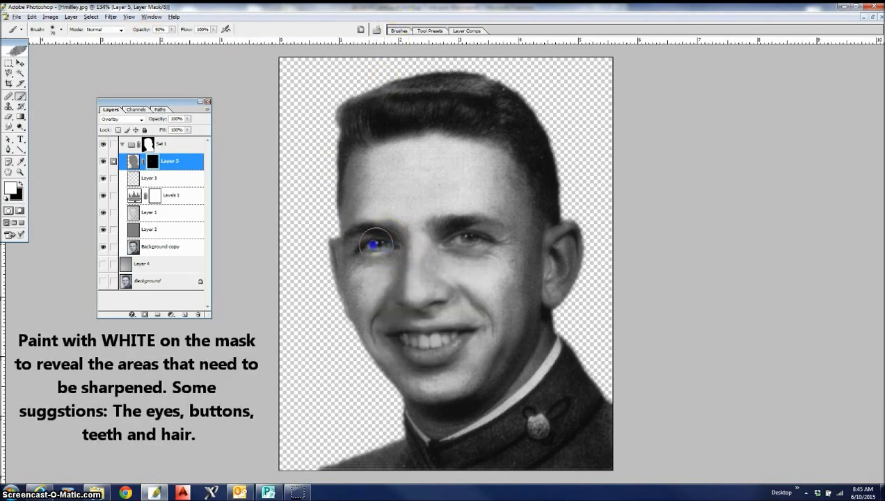
pyautogui.moveTo(455, 242); pyautogui.dragTo(476, 239)
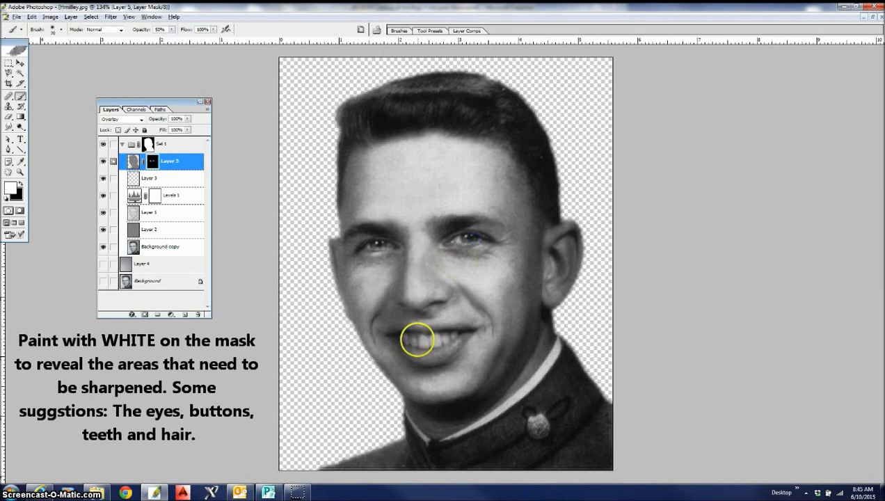
pyautogui.moveTo(412, 339); pyautogui.dragTo(438, 340)
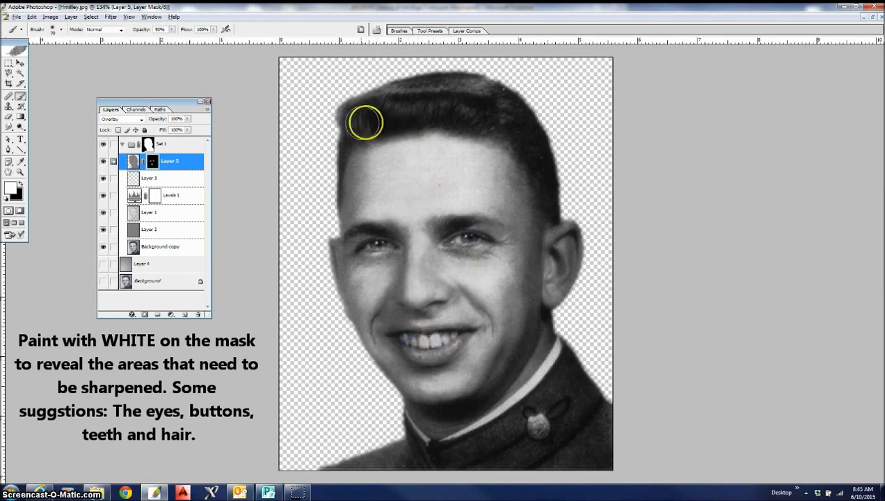
pyautogui.moveTo(359, 123)
pyautogui.mouseDown()
pyautogui.moveTo(459, 87)
pyautogui.moveTo(527, 164)
pyautogui.moveTo(534, 158)
pyautogui.moveTo(490, 95)
pyautogui.mouseUp()
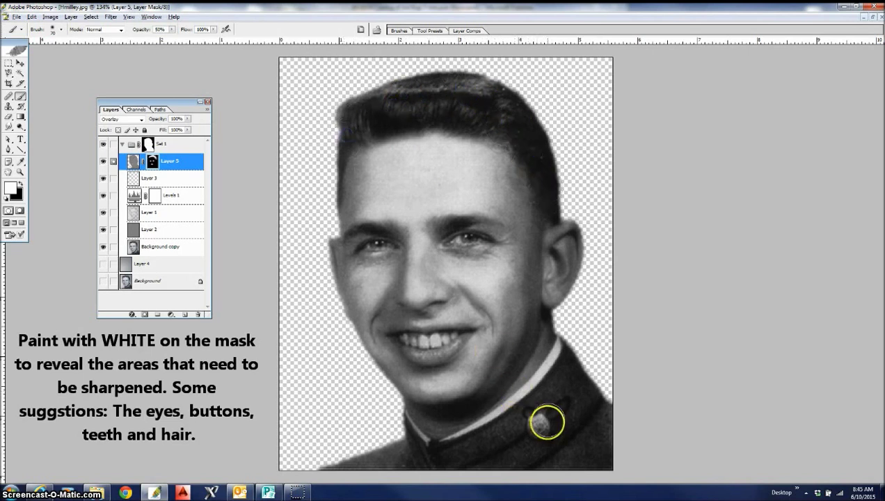
pyautogui.moveTo(547, 422)
pyautogui.mouseDown()
pyautogui.moveTo(553, 405)
pyautogui.moveTo(524, 430)
pyautogui.moveTo(501, 421)
pyautogui.mouseUp()
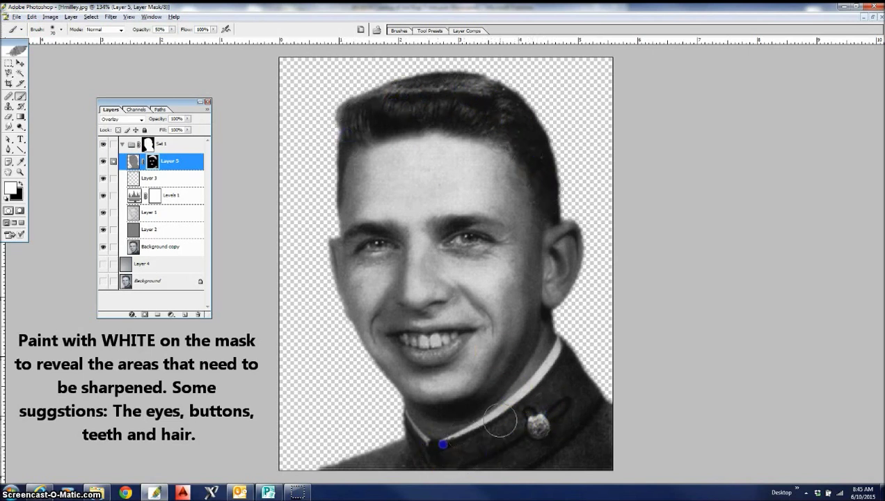
pyautogui.moveTo(401, 427)
pyautogui.mouseDown()
pyautogui.moveTo(438, 460)
pyautogui.moveTo(541, 432)
pyautogui.mouseUp()
pyautogui.moveTo(431, 350); pyautogui.dragTo(409, 339)
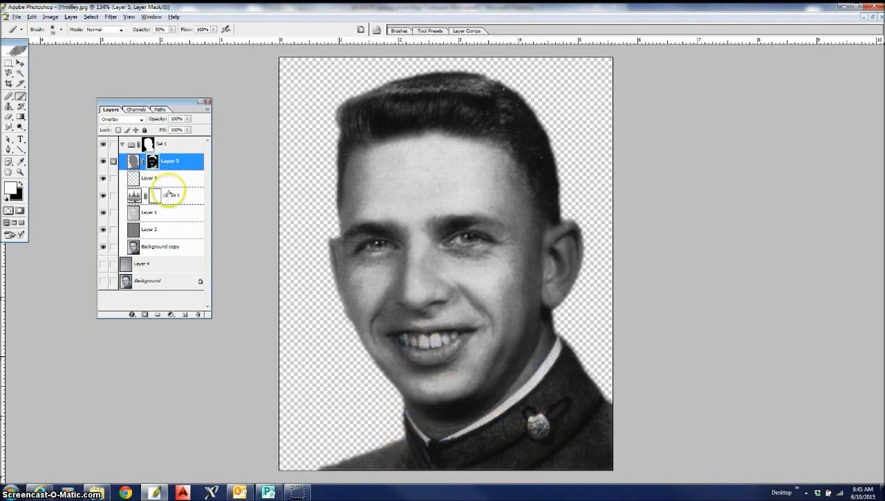
# - Preview the mask, then paint extra sharpening into both eyes and beside the nose
pyautogui.keyDown('alt'); pyautogui.click(151, 166); pyautogui.keyUp('alt')
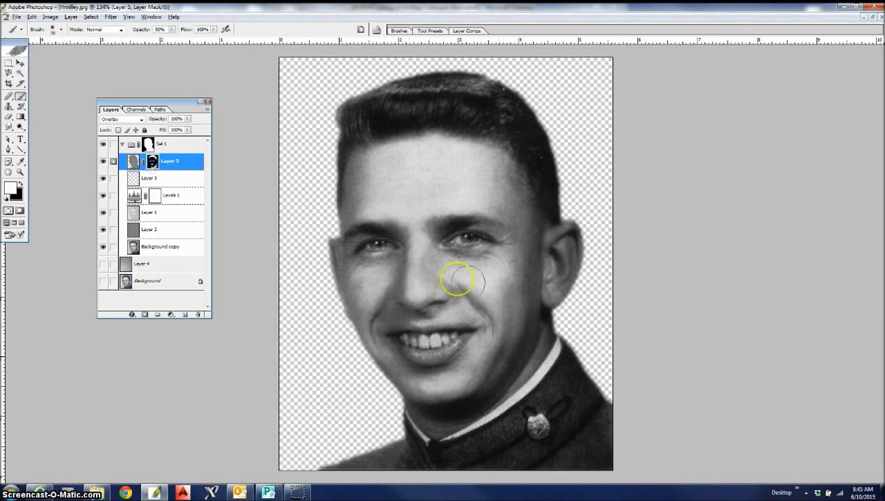
pyautogui.click(375, 239)
pyautogui.moveTo(395, 300); pyautogui.dragTo(416, 299)
pyautogui.moveTo(456, 235)
pyautogui.mouseDown()
pyautogui.moveTo(496, 238)
pyautogui.moveTo(548, 278)
pyautogui.mouseUp()
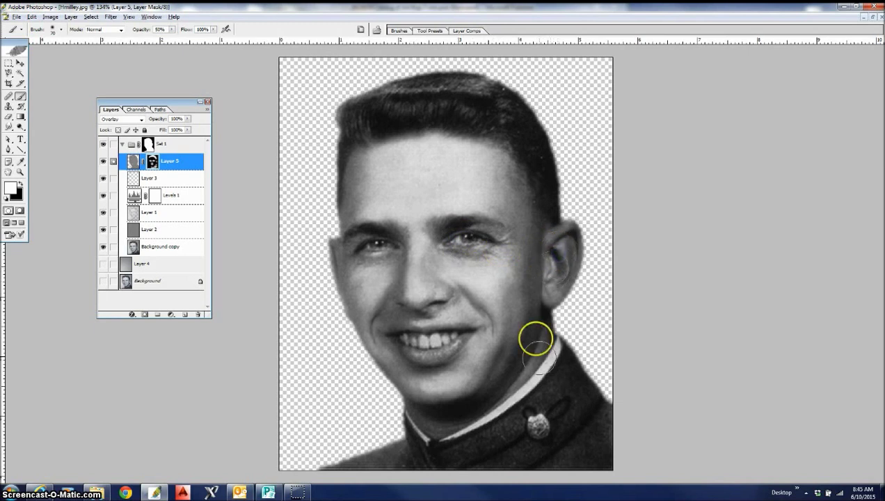
# - Toggle Layer 5 to compare the sharpening, then show the Layer 4 gray background
pyautogui.click(103, 160)
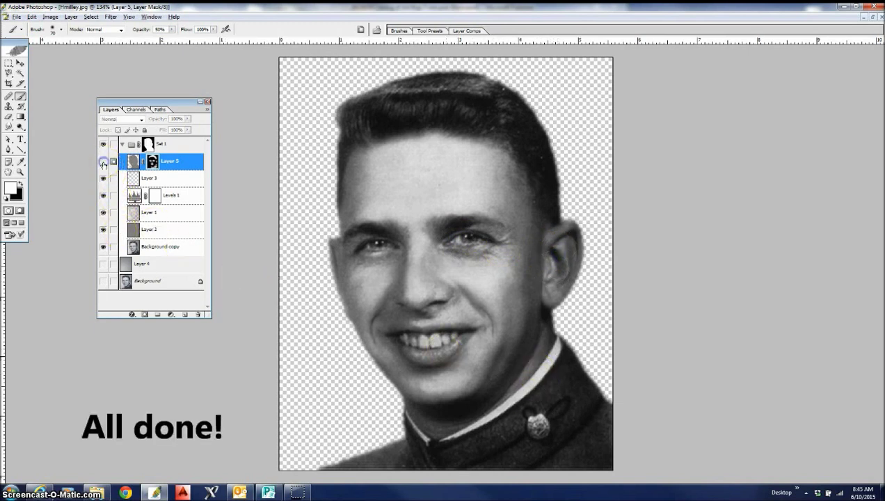
pyautogui.click(103, 161)
pyautogui.click(103, 162)
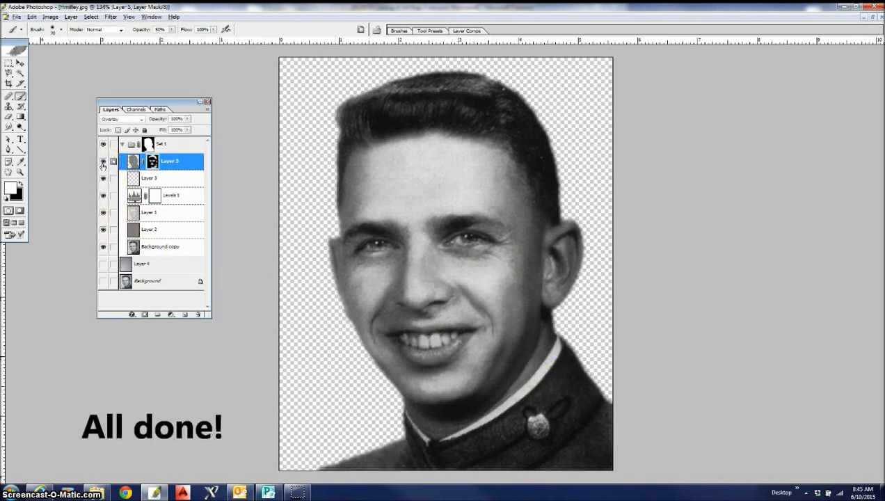
pyautogui.click(103, 265)
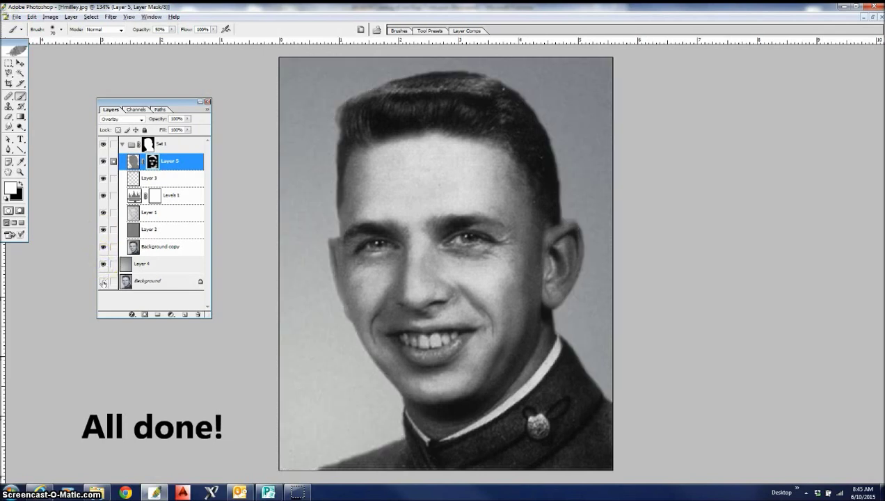
# - Flip twice between the original halftone photo and the finished retouched portrait
pyautogui.keyDown('alt'); pyautogui.click(103, 281); pyautogui.keyUp('alt')
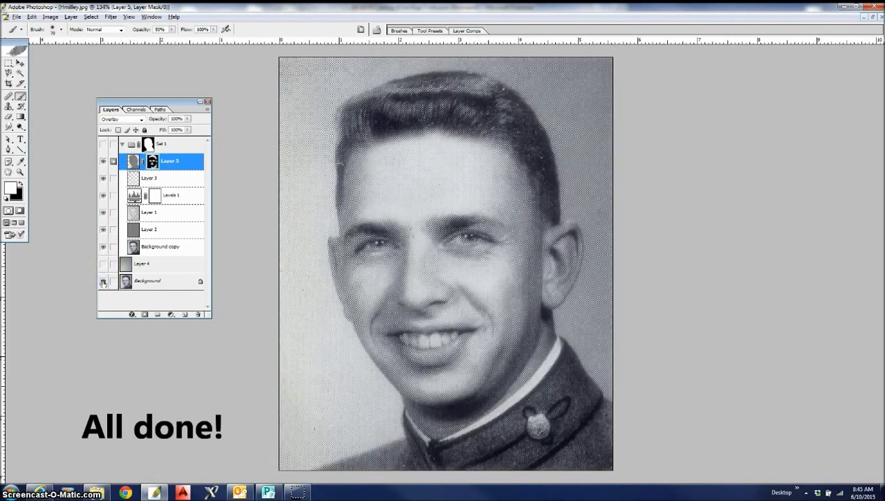
pyautogui.keyDown('alt'); pyautogui.click(103, 281); pyautogui.keyUp('alt')
pyautogui.keyDown('alt'); pyautogui.click(103, 281); pyautogui.keyUp('alt')
pyautogui.keyDown('alt'); pyautogui.click(103, 281); pyautogui.keyUp('alt')
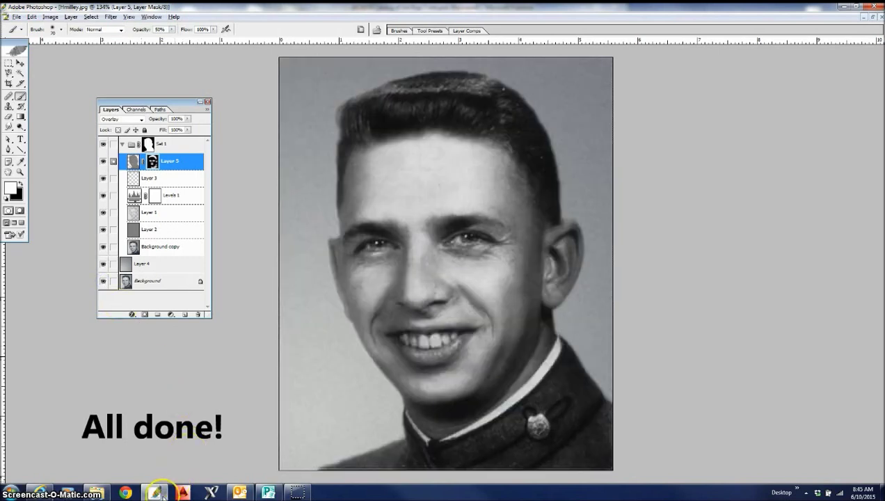